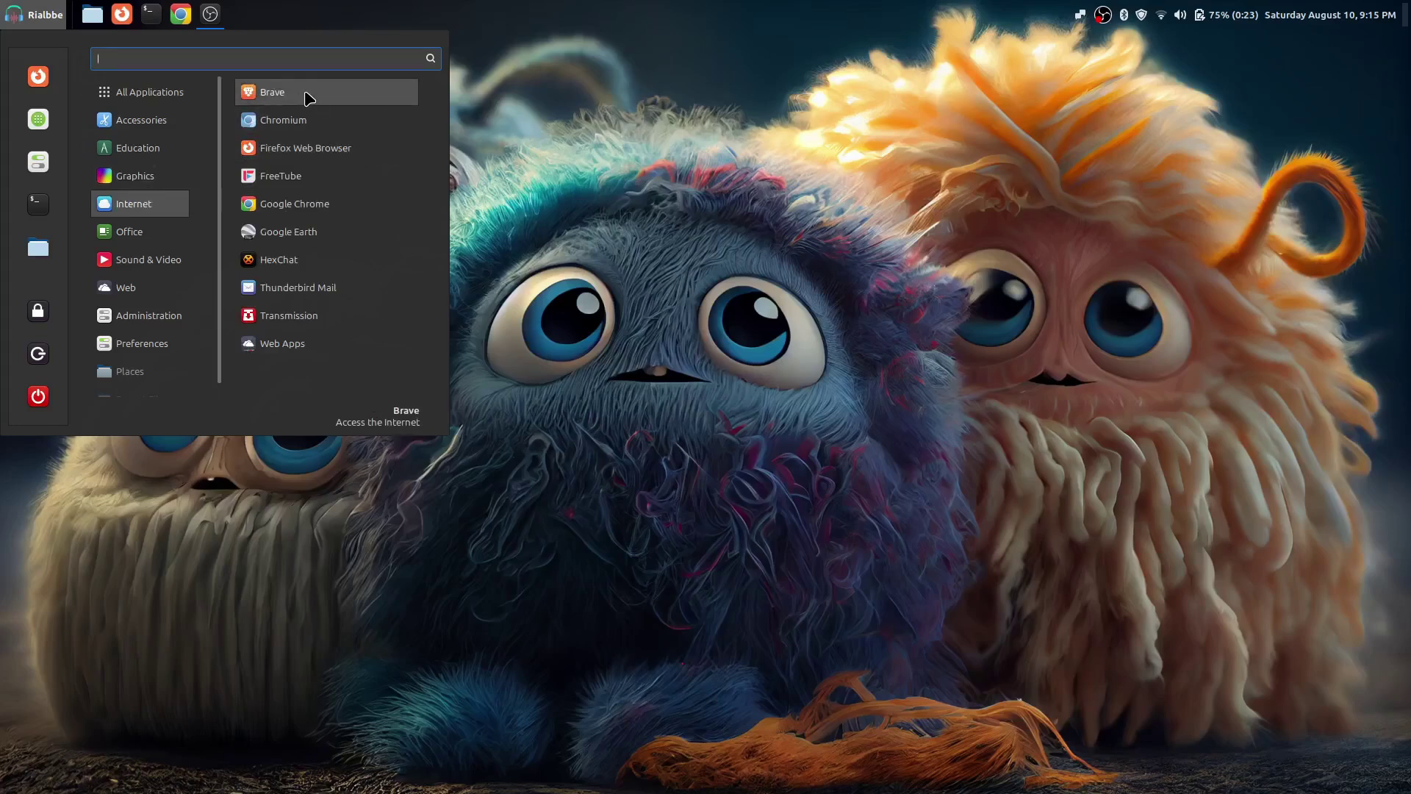
# Open the Brave browser and close the leftover Linux Mint tabs, keeping only one new blank tab
pyautogui.click(308, 98)
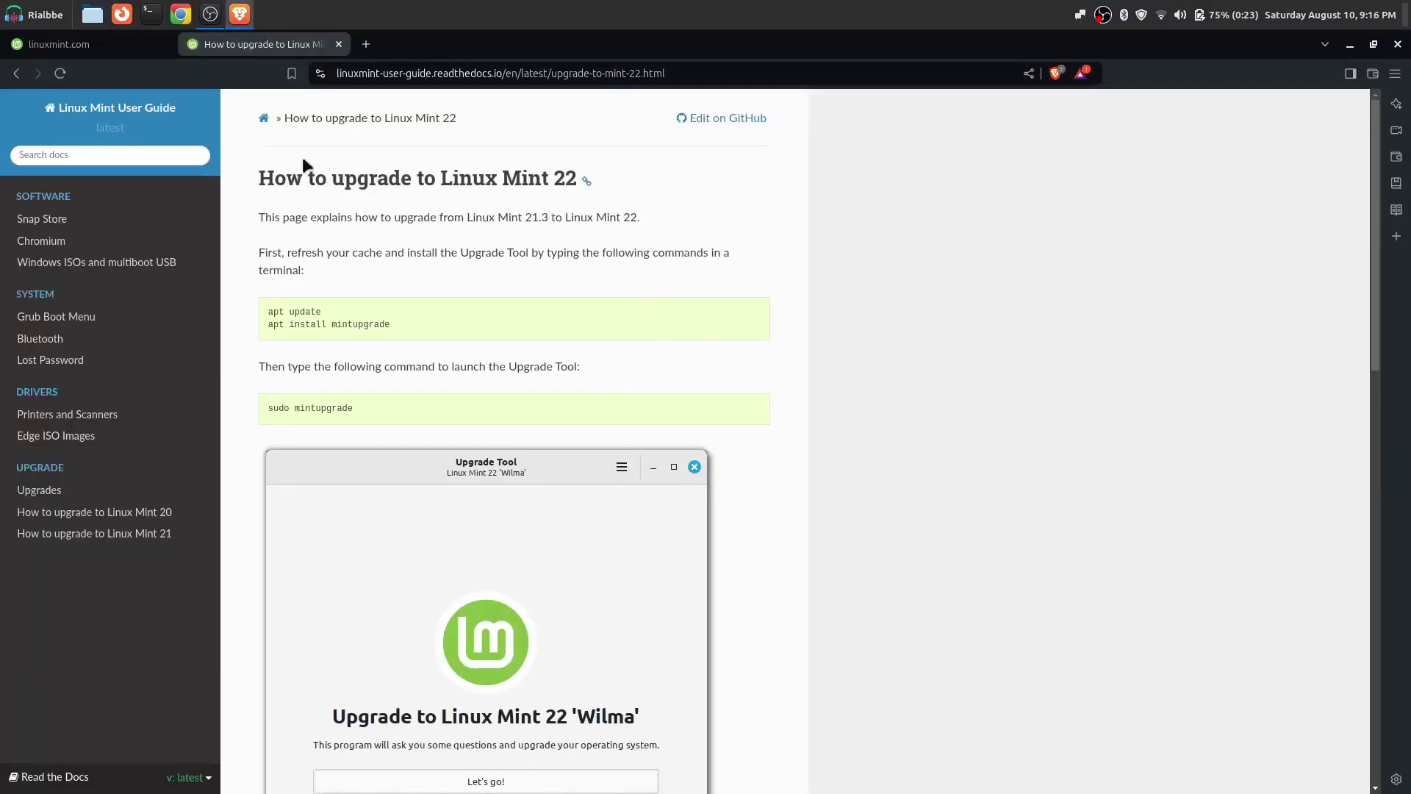
pyautogui.click(95, 48)
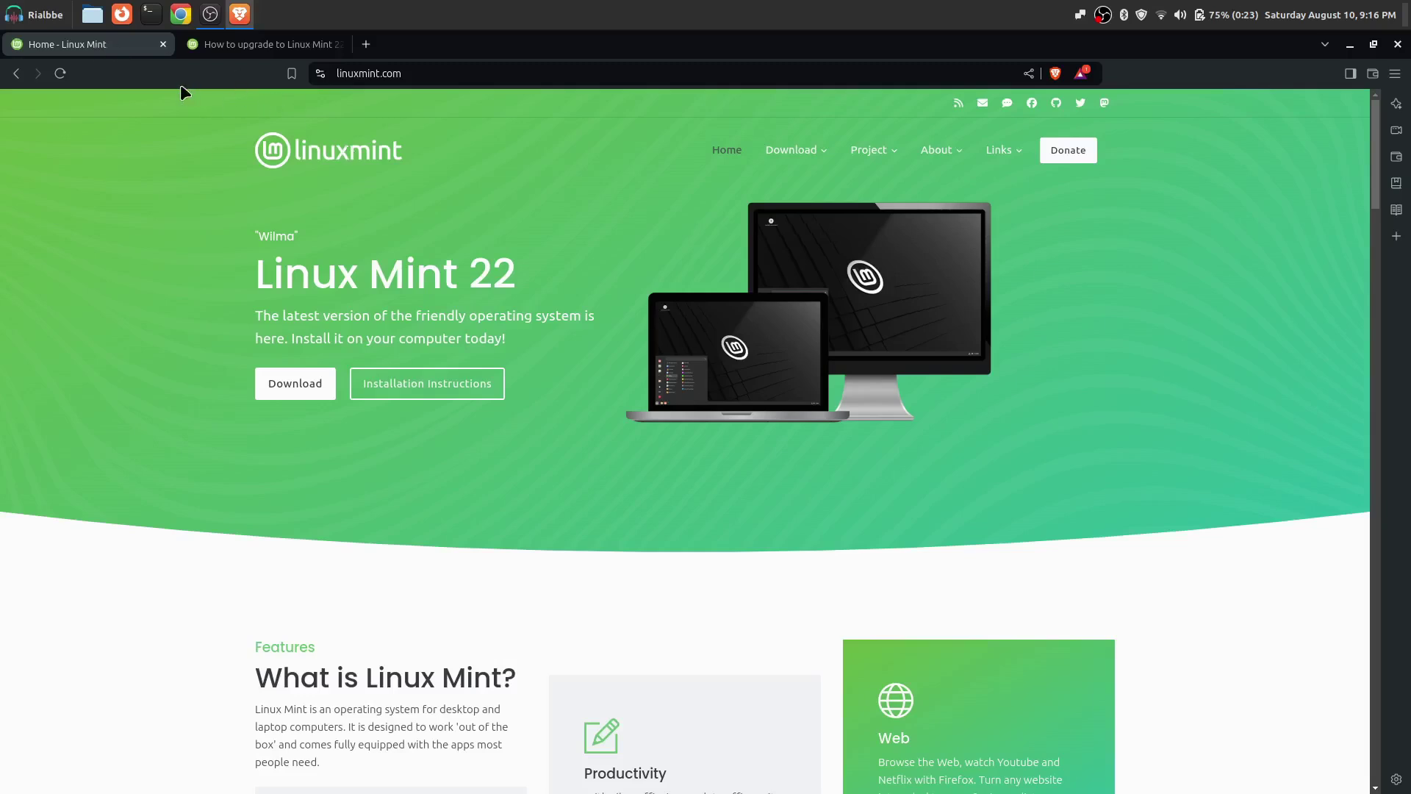
pyautogui.click(164, 44)
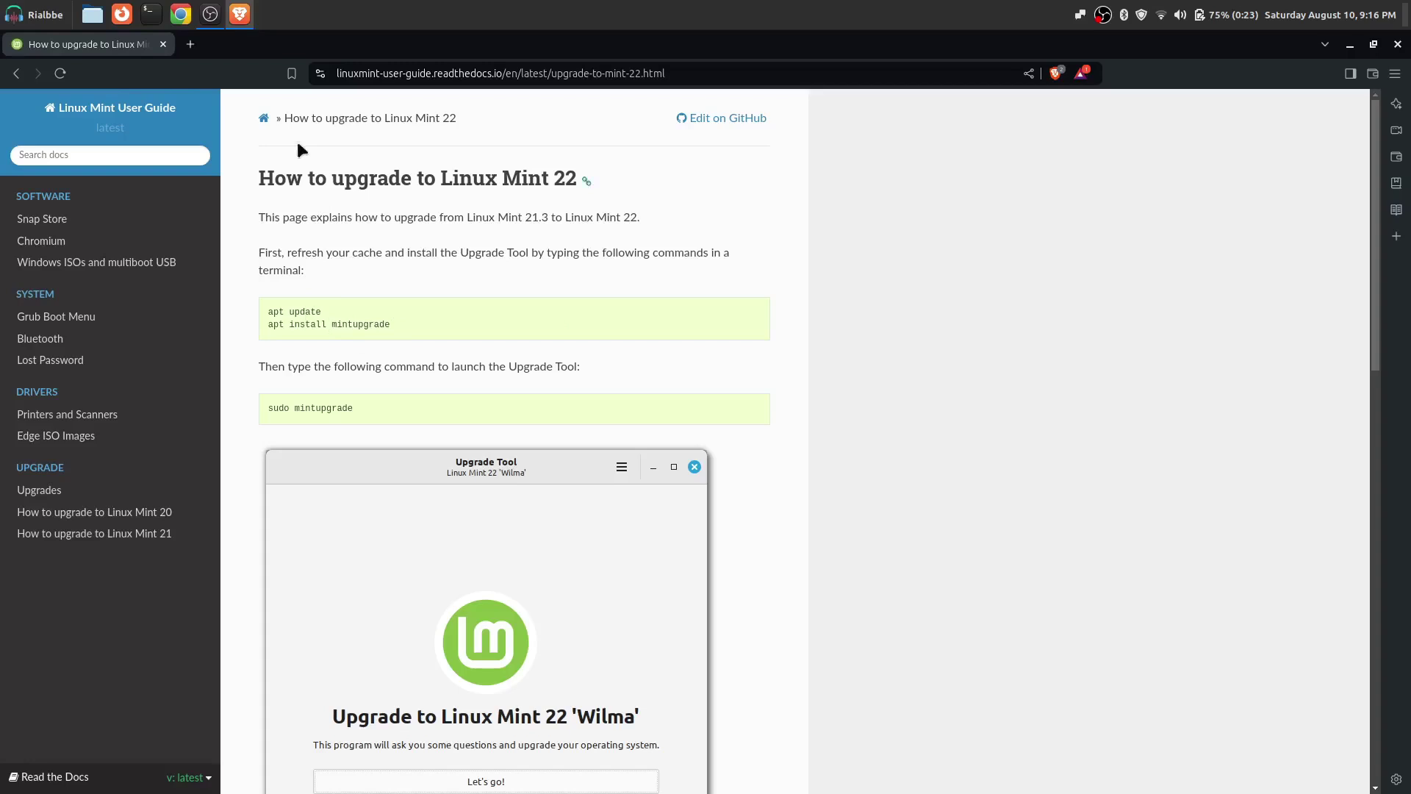
pyautogui.click(190, 44)
pyautogui.click(161, 44)
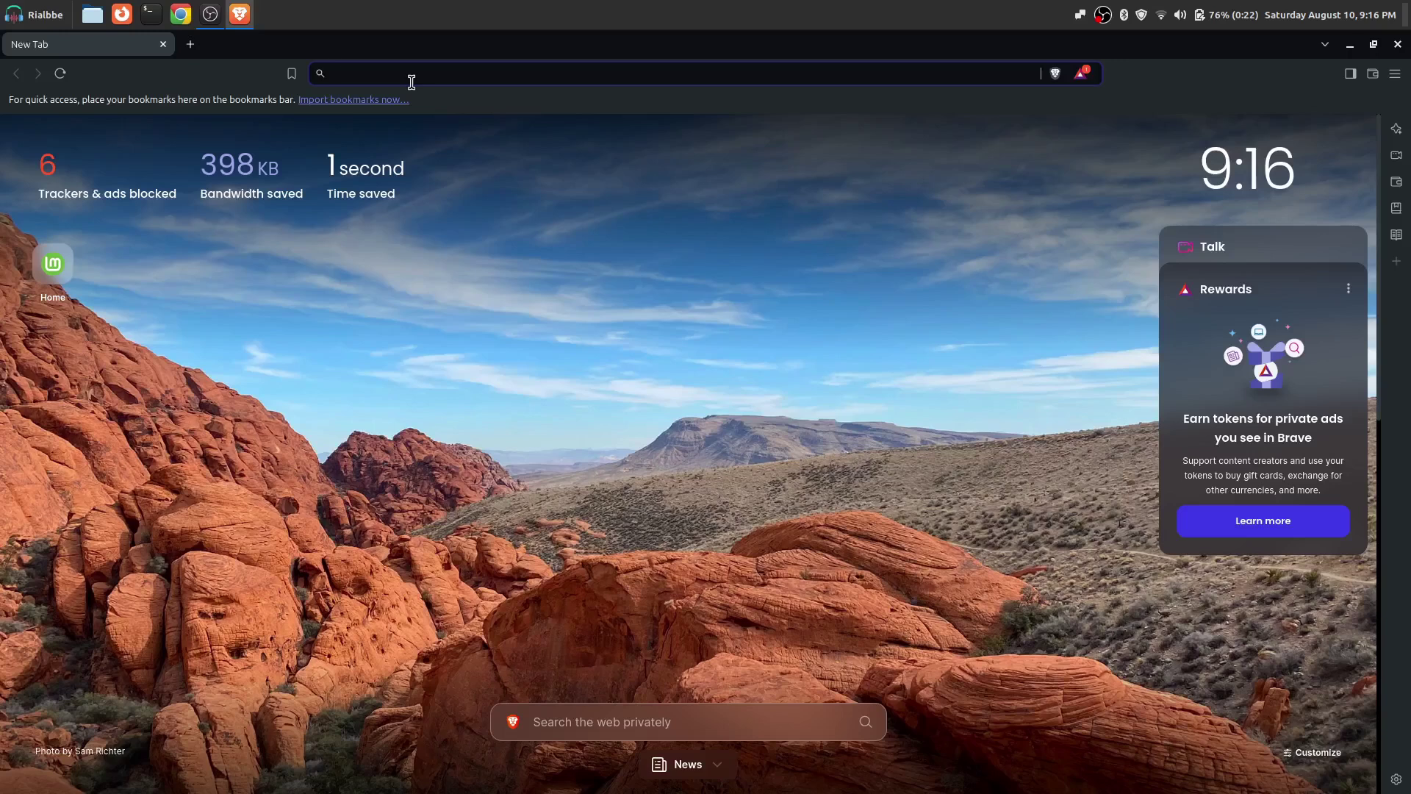
# Search the web for "google earth pro linux" and enlarge the Google Earth download page to review its package options
pyautogui.write('google earth pro')
pyautogui.write(' linux')
pyautogui.press('Return')
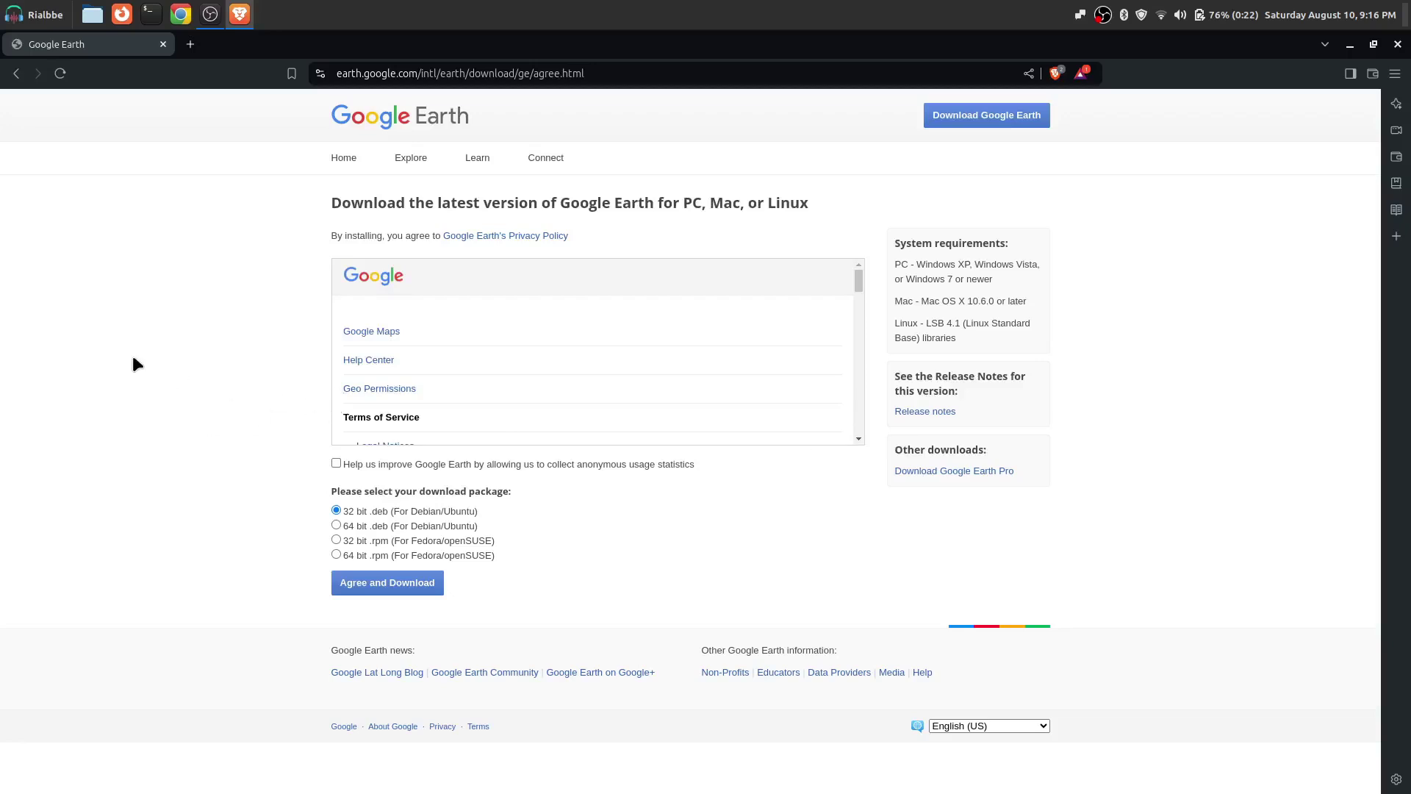
pyautogui.scroll(3, 179, 416)
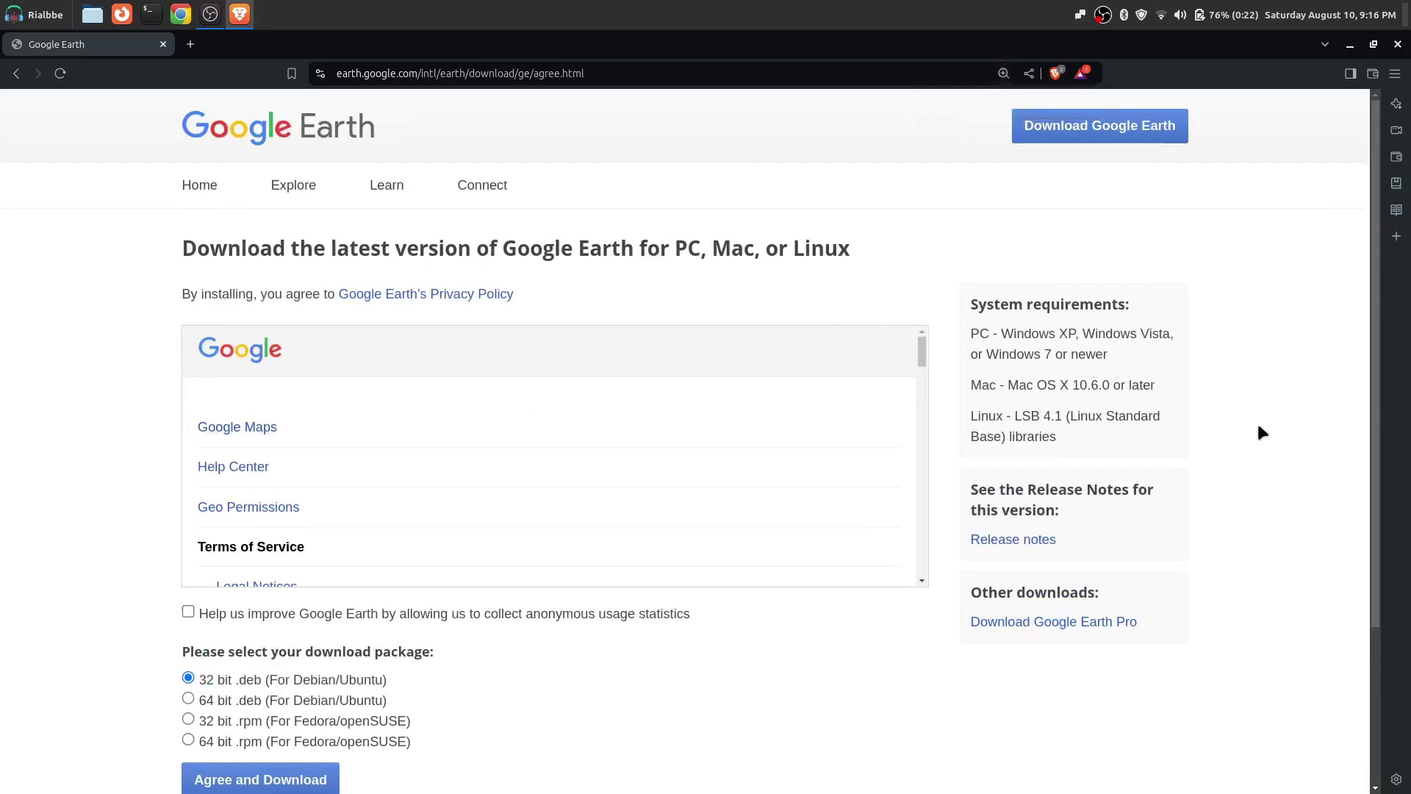
pyautogui.scroll(-1, 1260, 431)
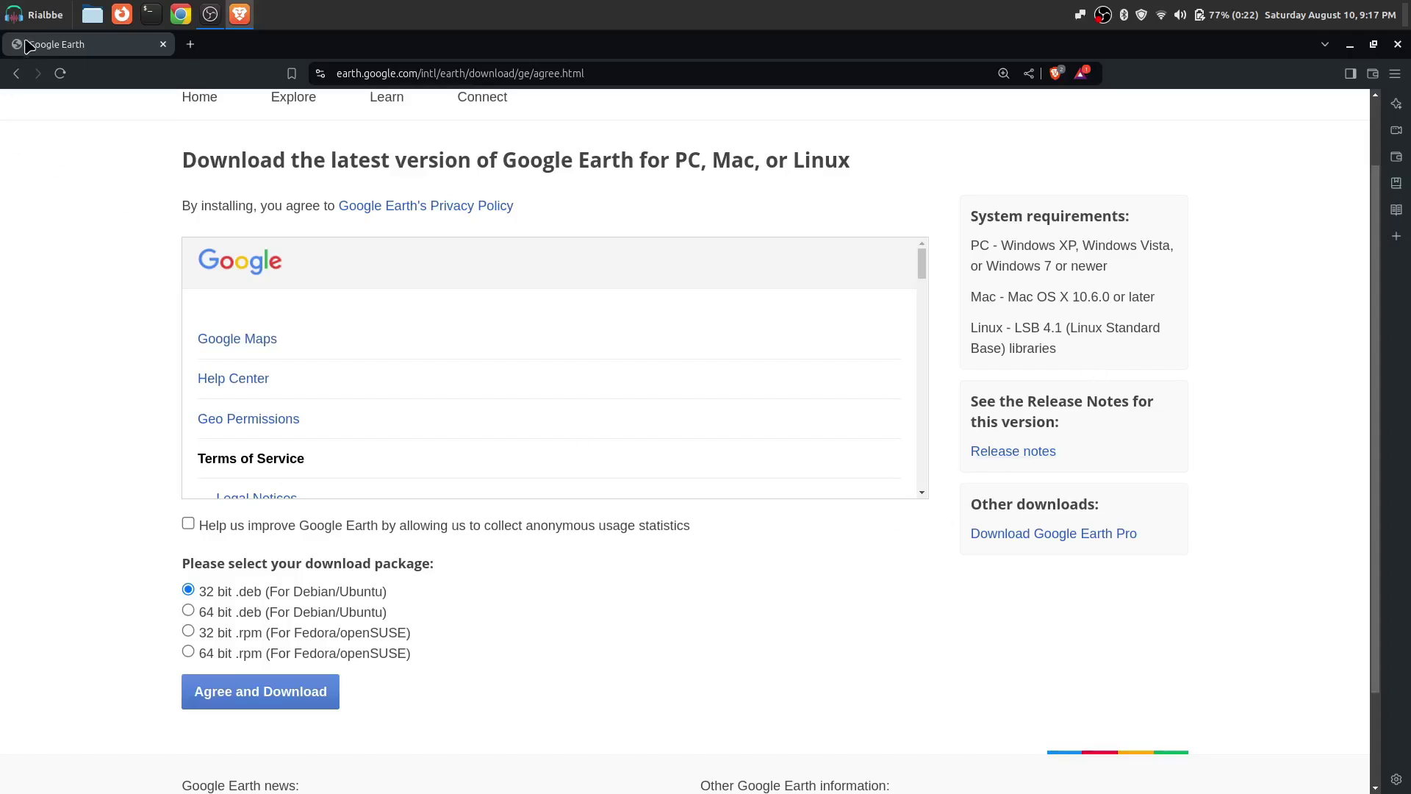
# Look up "google earth" in Software Manager, view the Google Earth package page, and minimize the window
pyautogui.click(33, 15)
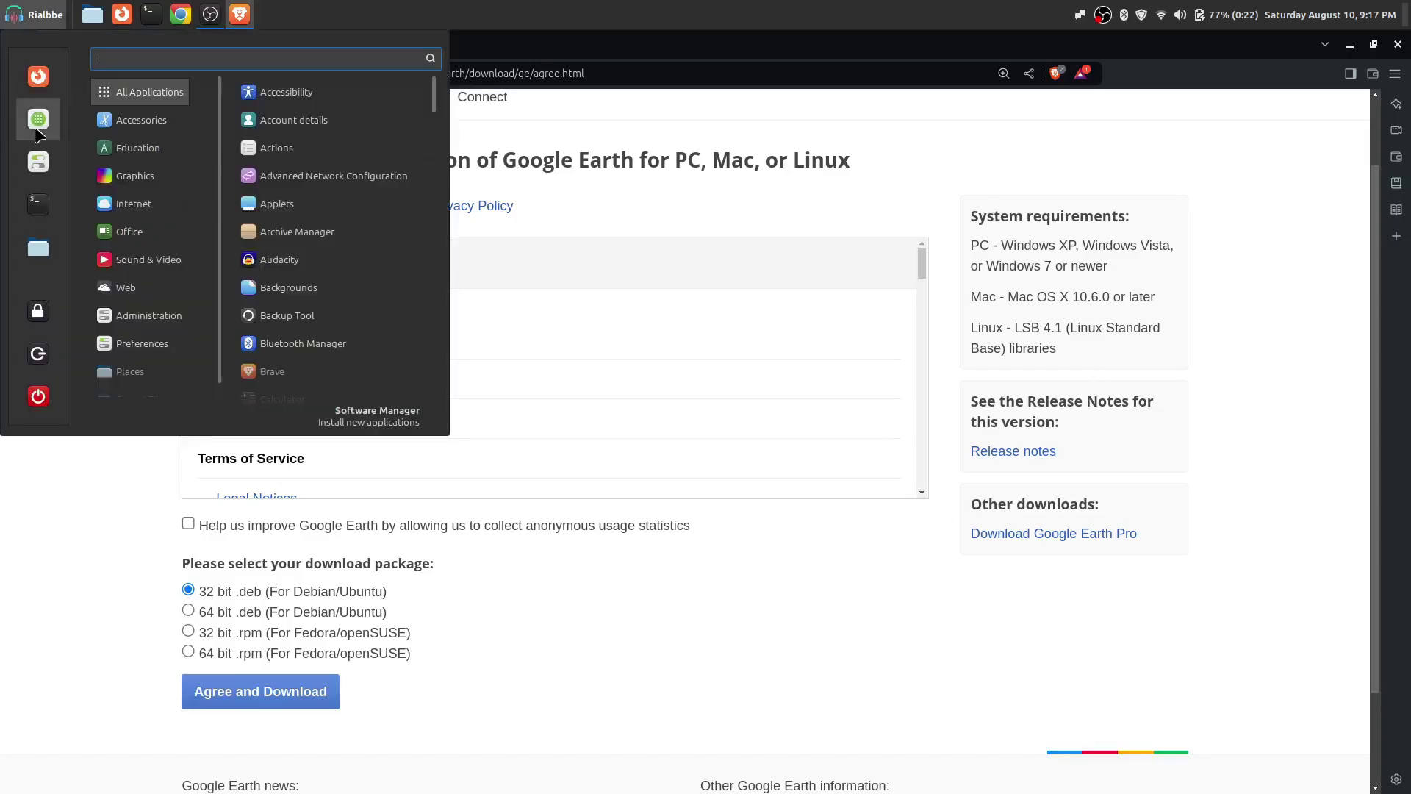
pyautogui.click(39, 131)
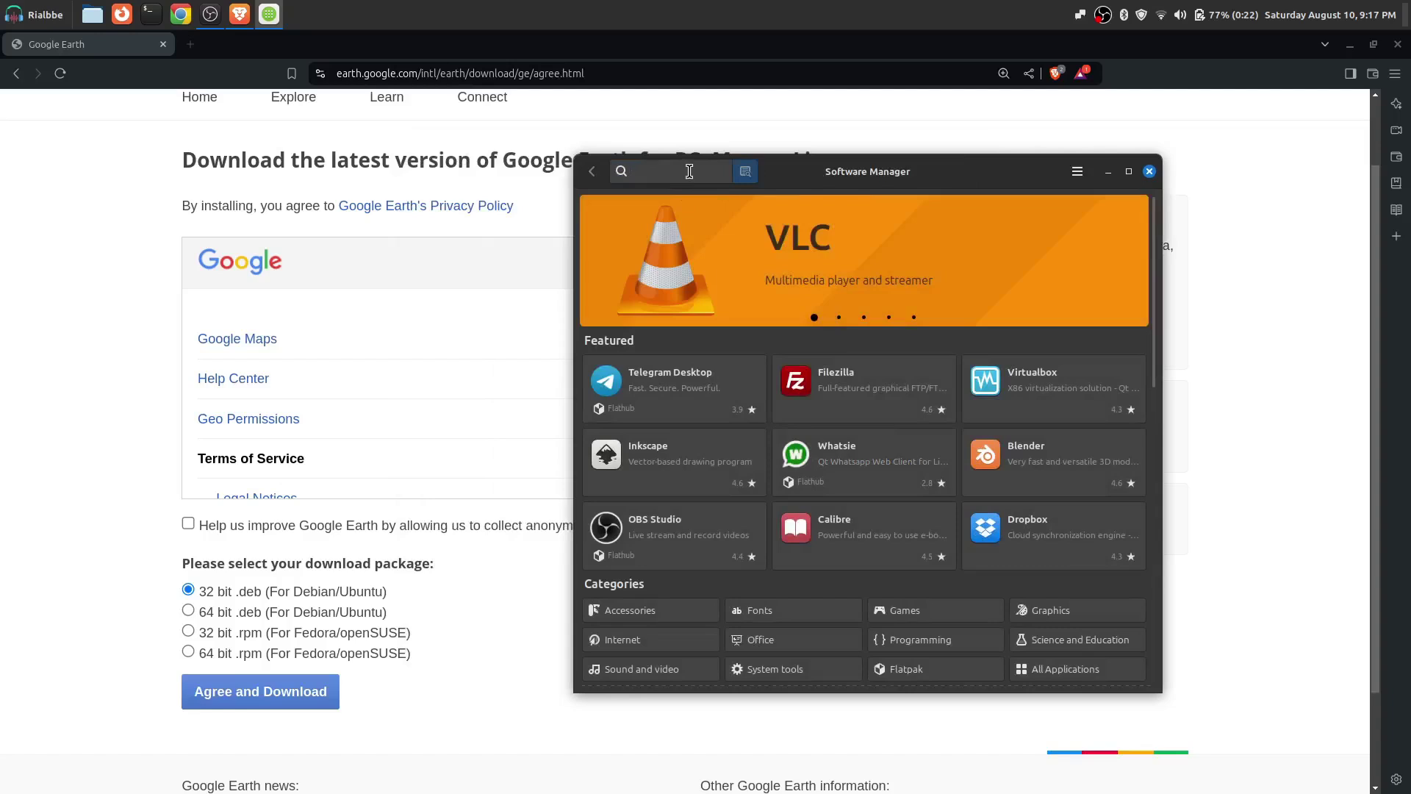
pyautogui.write('google')
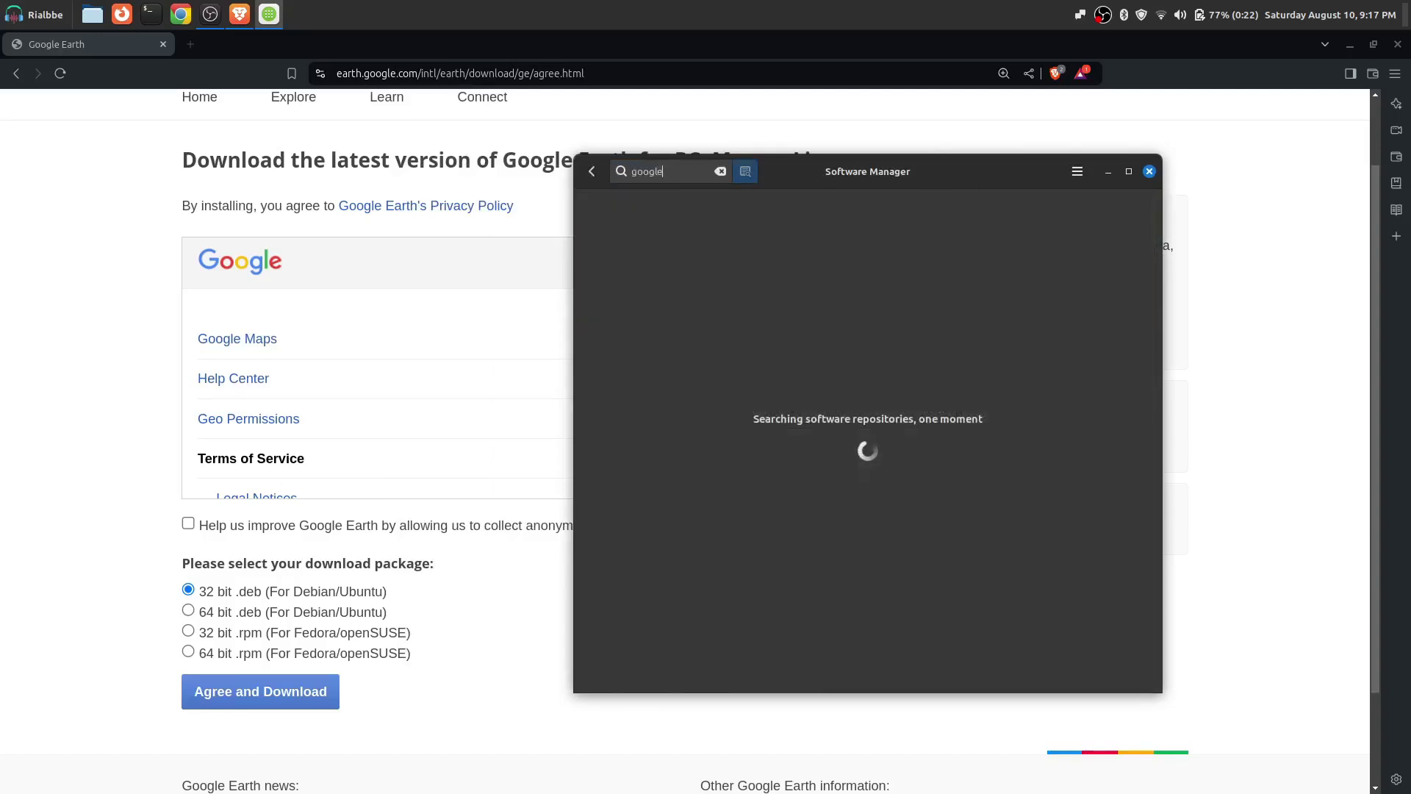
pyautogui.write(' earth')
pyautogui.click(651, 239)
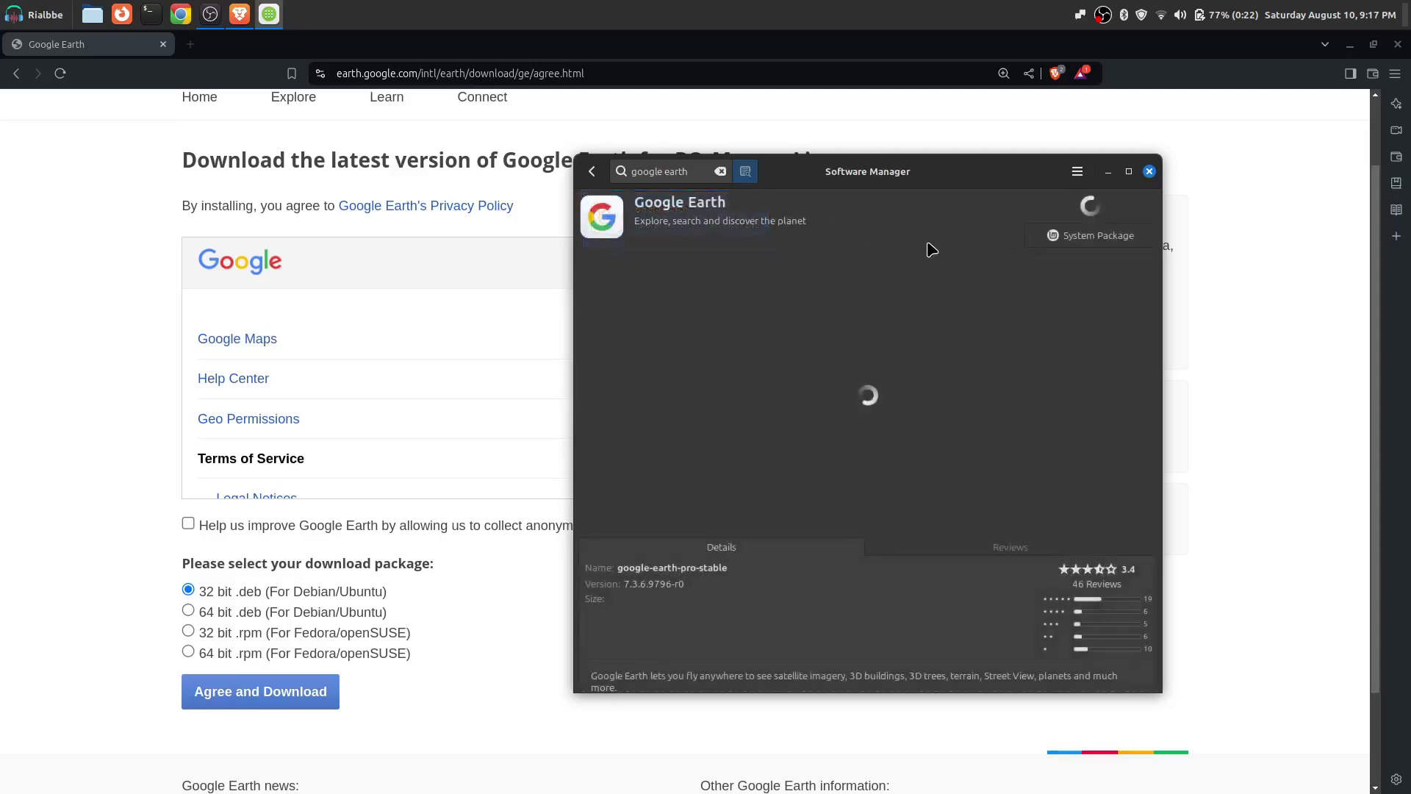
pyautogui.click(1109, 172)
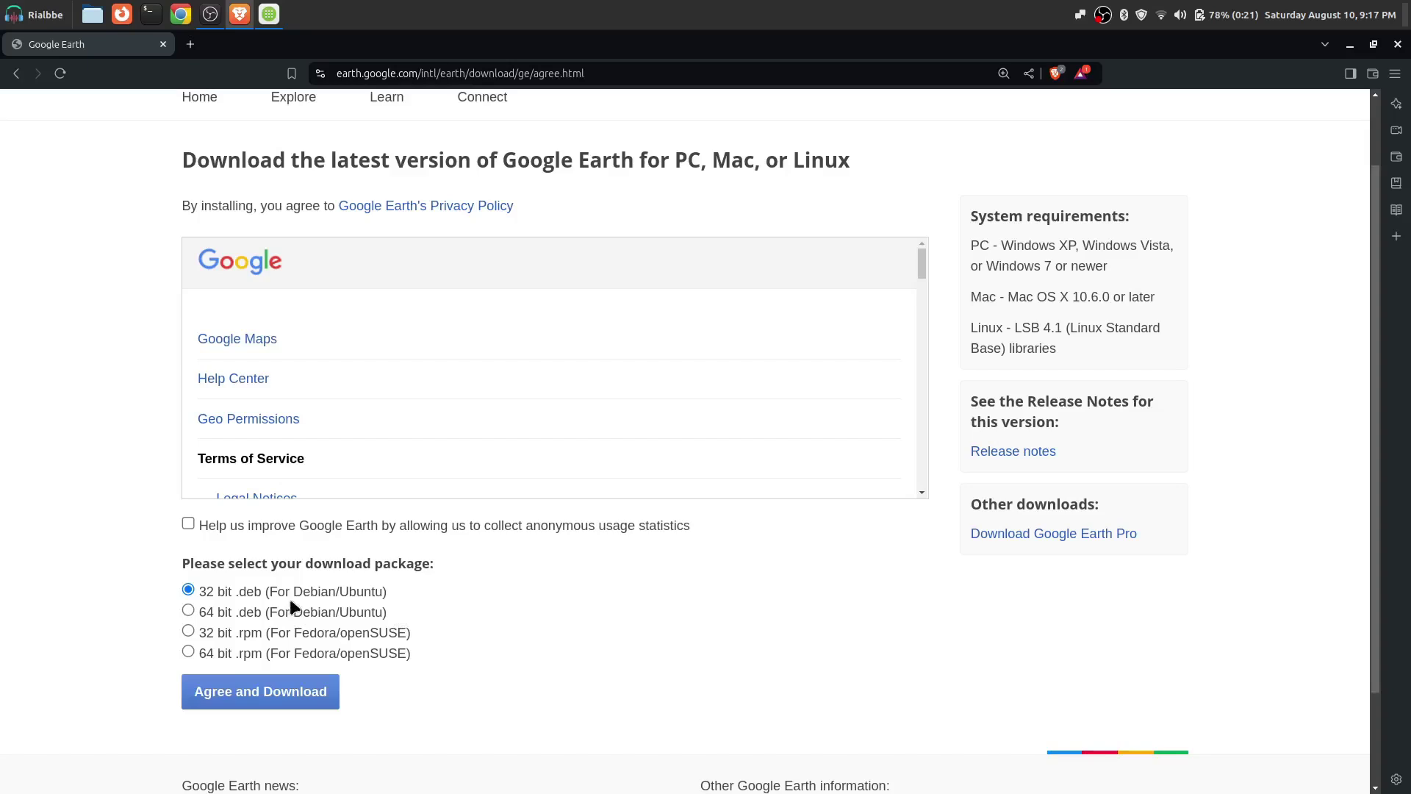
# Review the listed .deb packages, then agree to the terms and request the Google Earth download
pyautogui.moveTo(294, 592); pyautogui.dragTo(391, 599)
pyautogui.click(402, 602)
pyautogui.scroll(-2, 553, 652)
pyautogui.scroll(3, 566, 624)
pyautogui.scroll(-1, 442, 673)
pyautogui.click(245, 691)
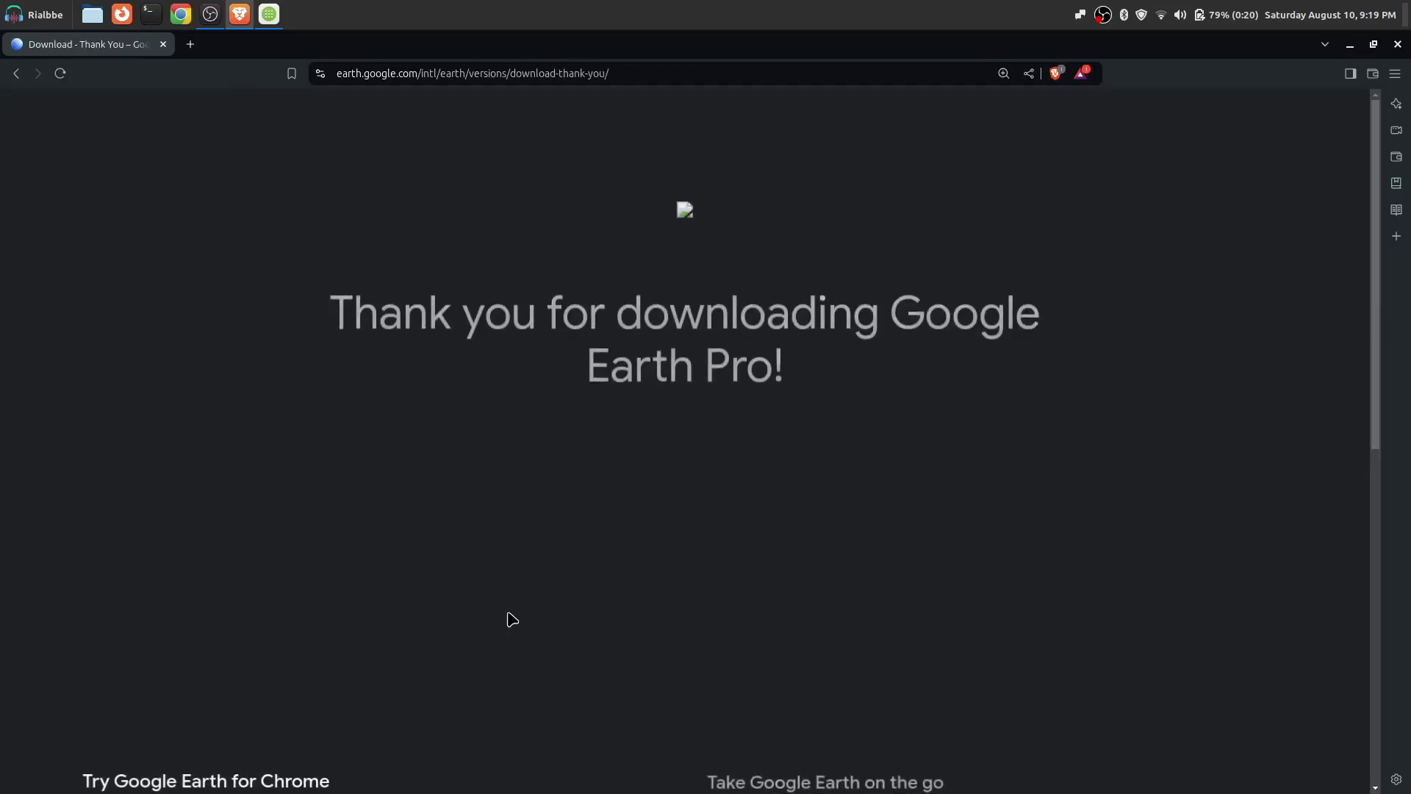
# Examine the Google Earth Pro download thank-you page and close the Software Manager window
pyautogui.scroll(-3, 1101, 508)
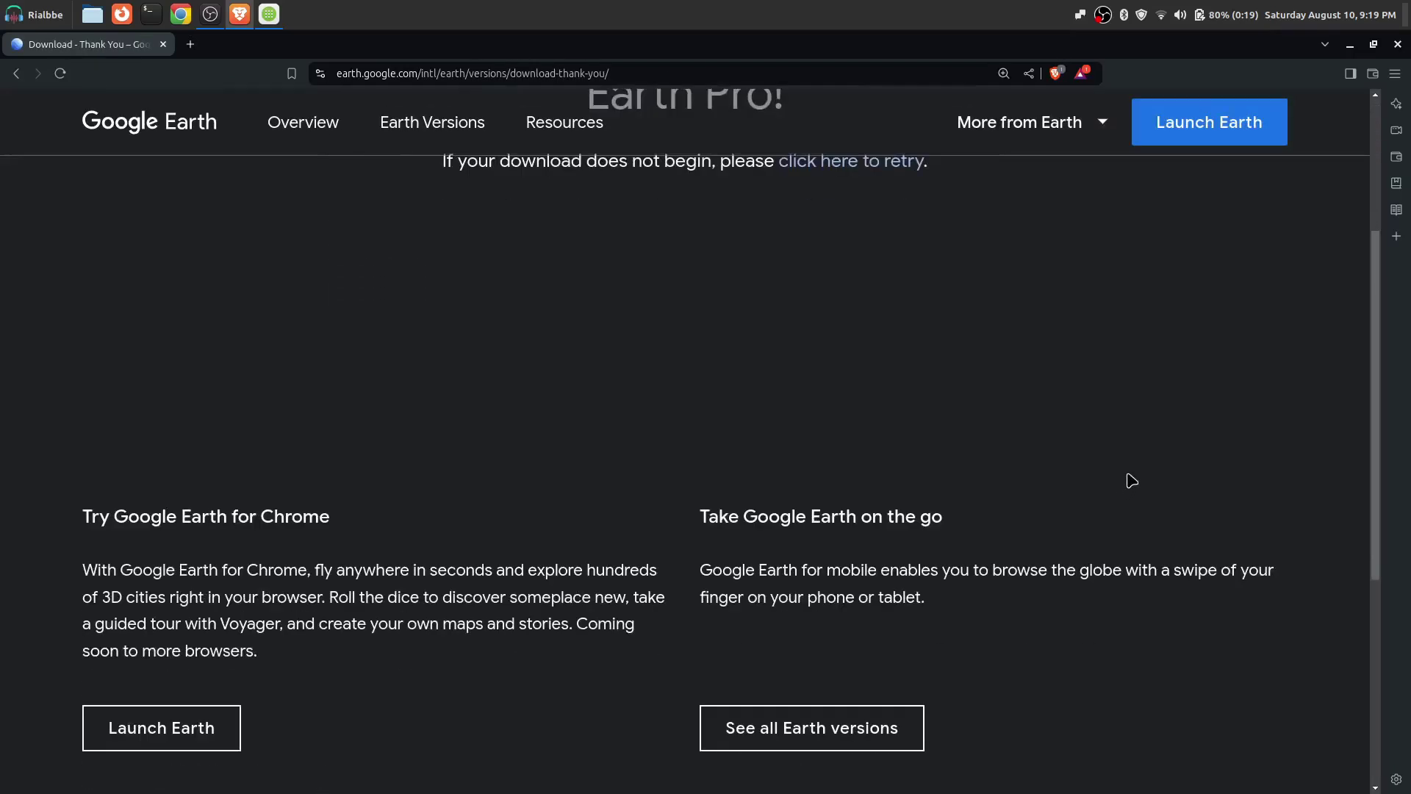
pyautogui.scroll(-1, 1124, 481)
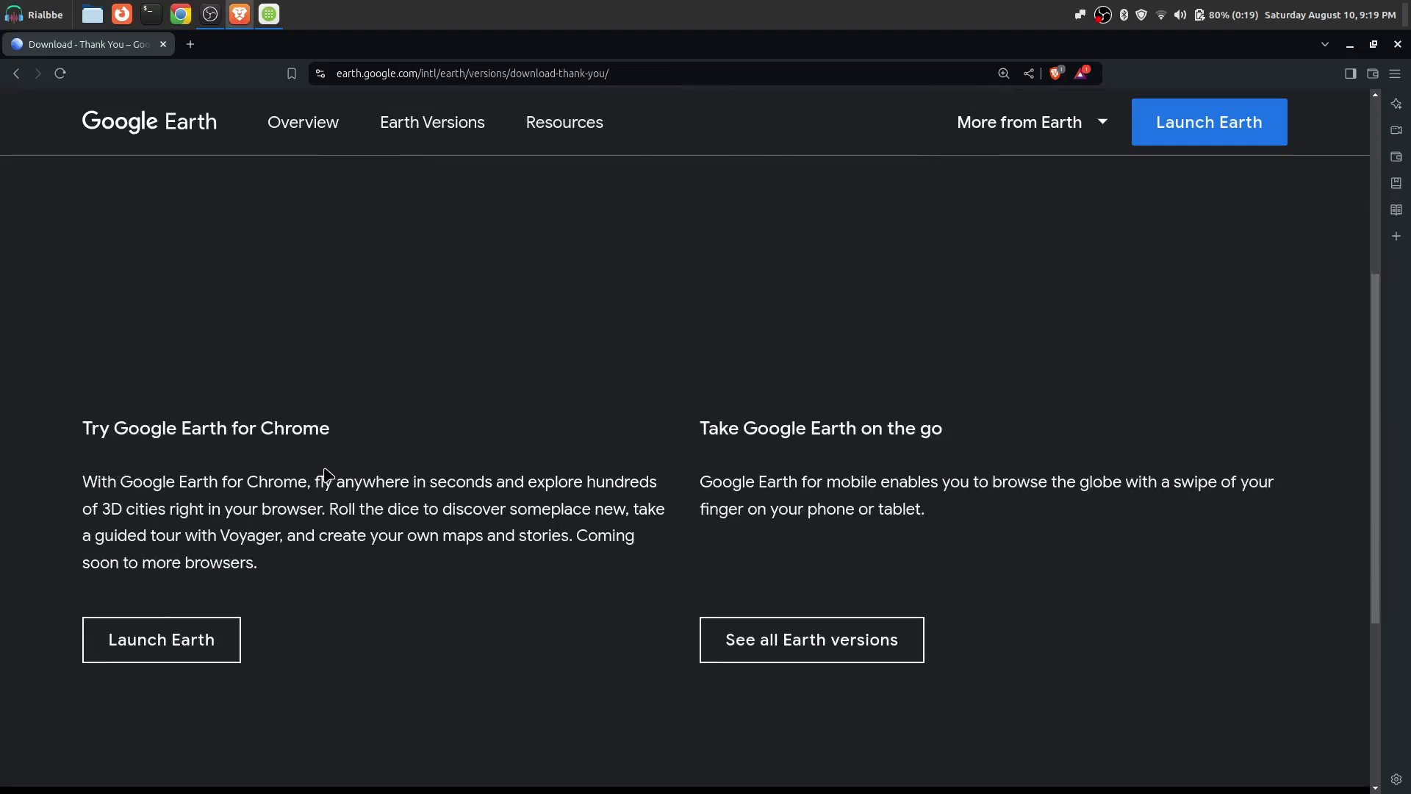
pyautogui.scroll(4, 891, 511)
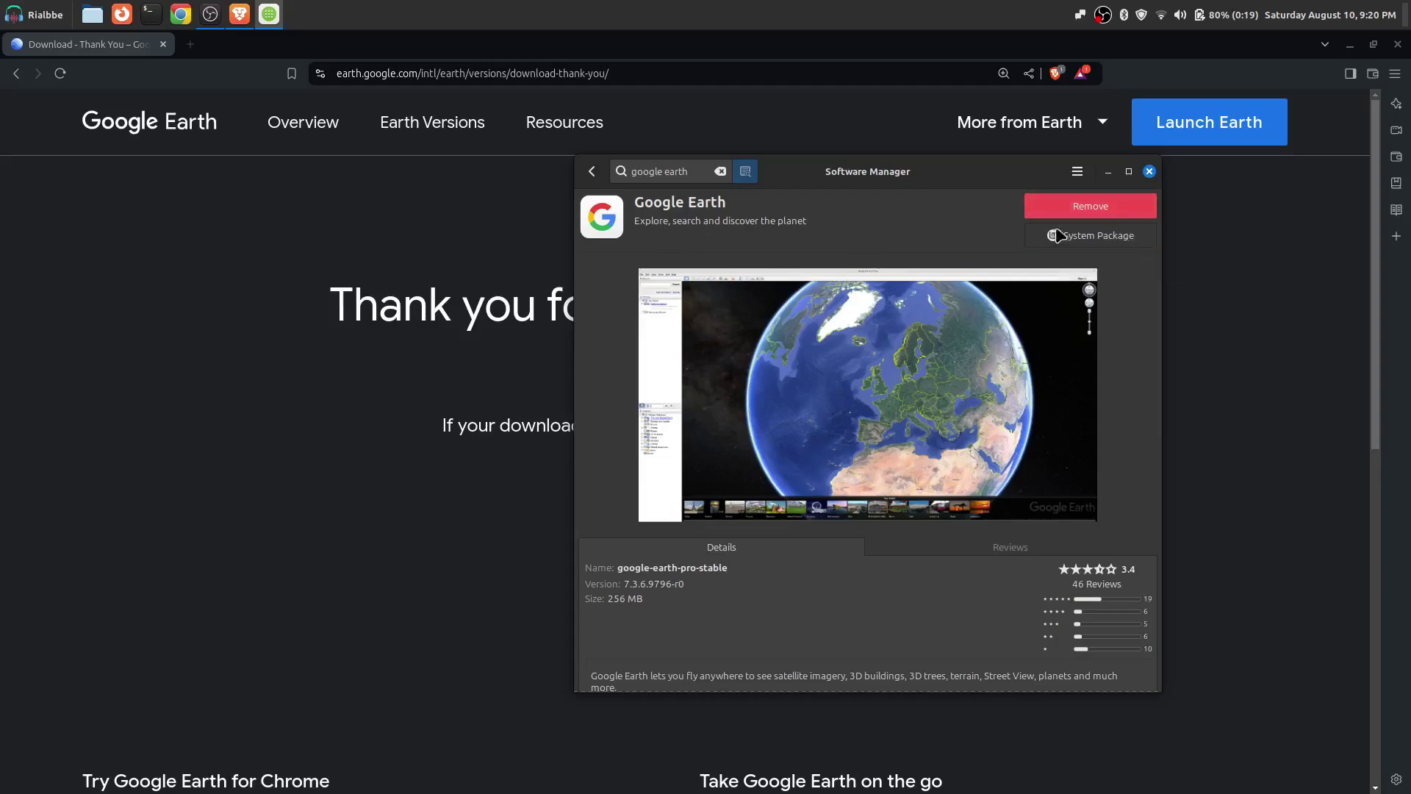
pyautogui.click(1149, 171)
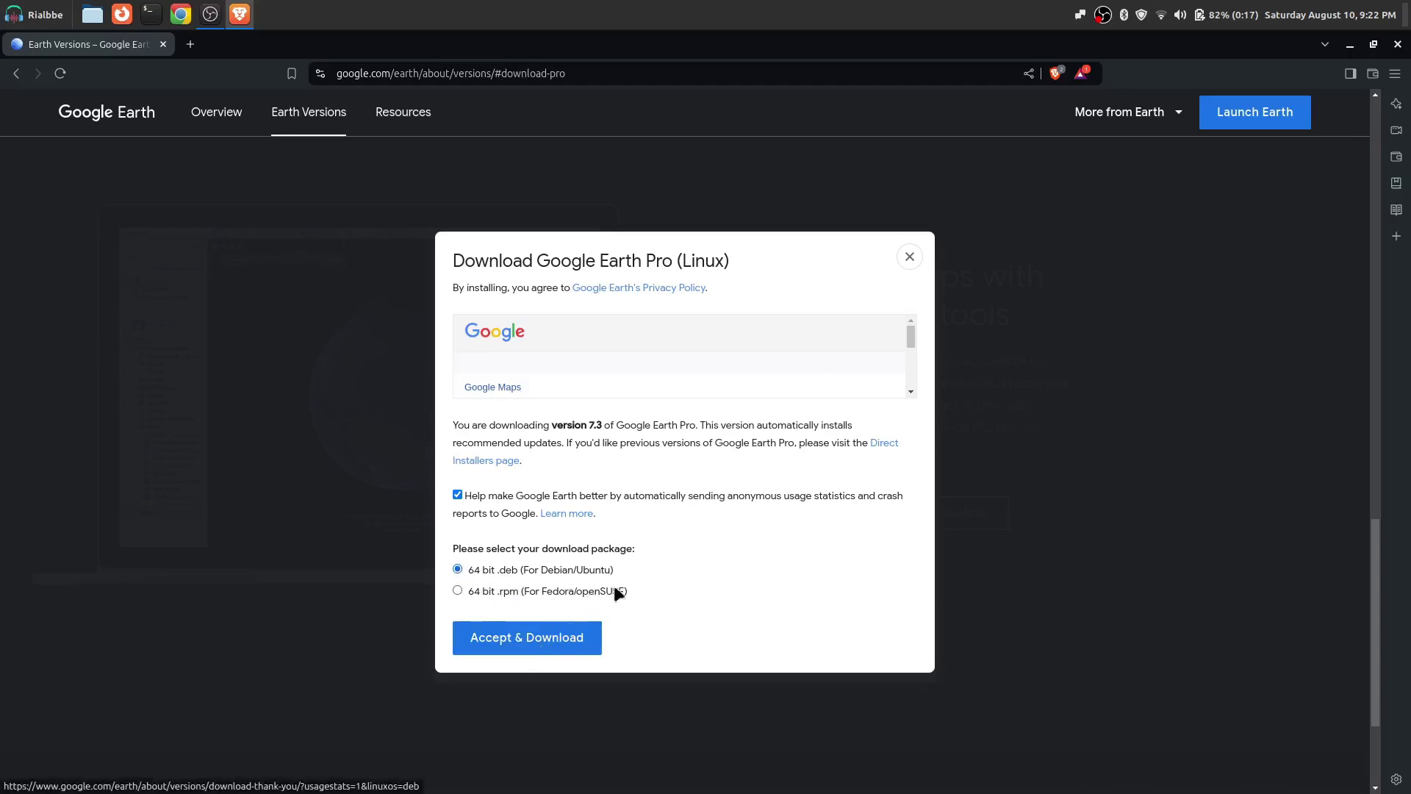
# Accept the terms for the 64 bit .deb package and save google-earth-pro-stable_current_amd64.deb to the Downloads folder
pyautogui.click(552, 644)
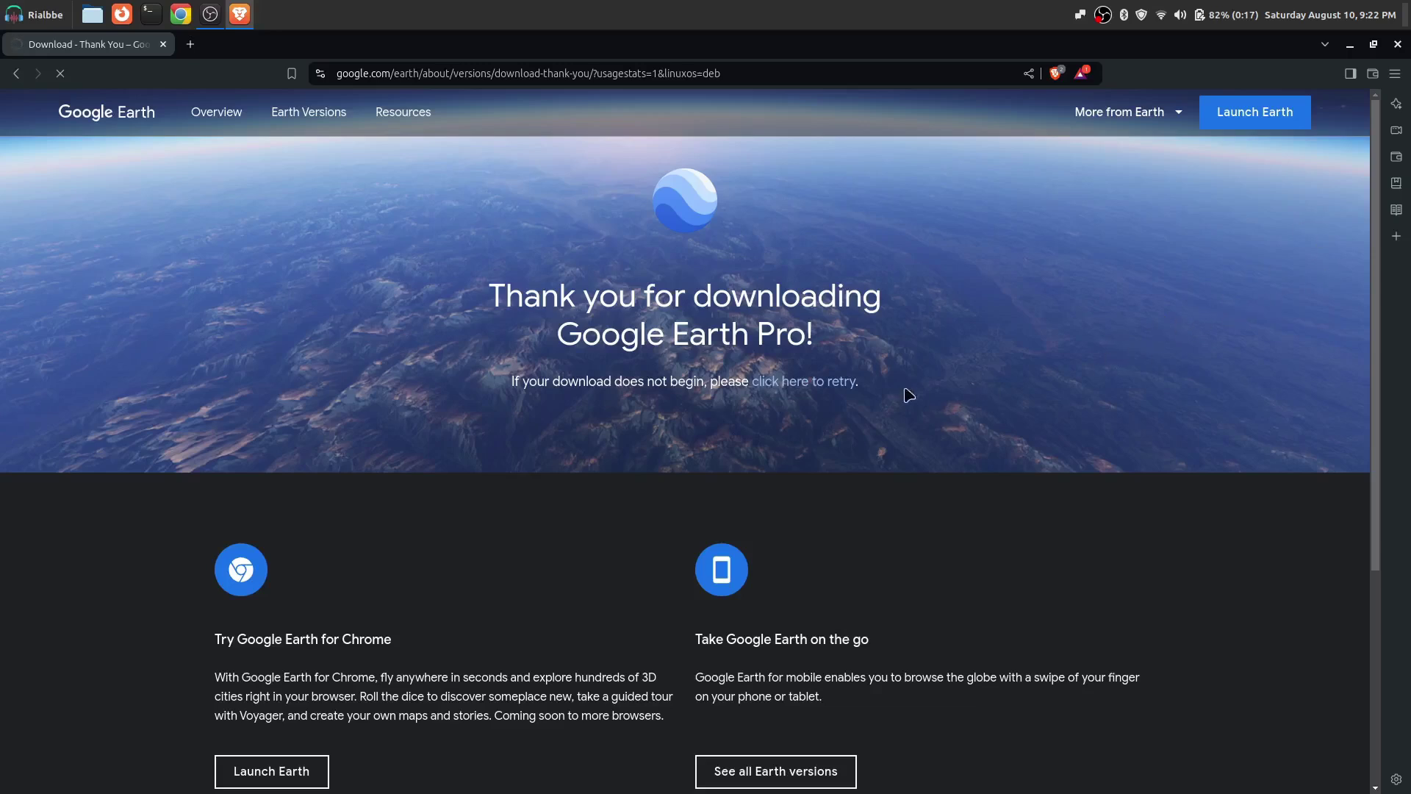
pyautogui.click(825, 383)
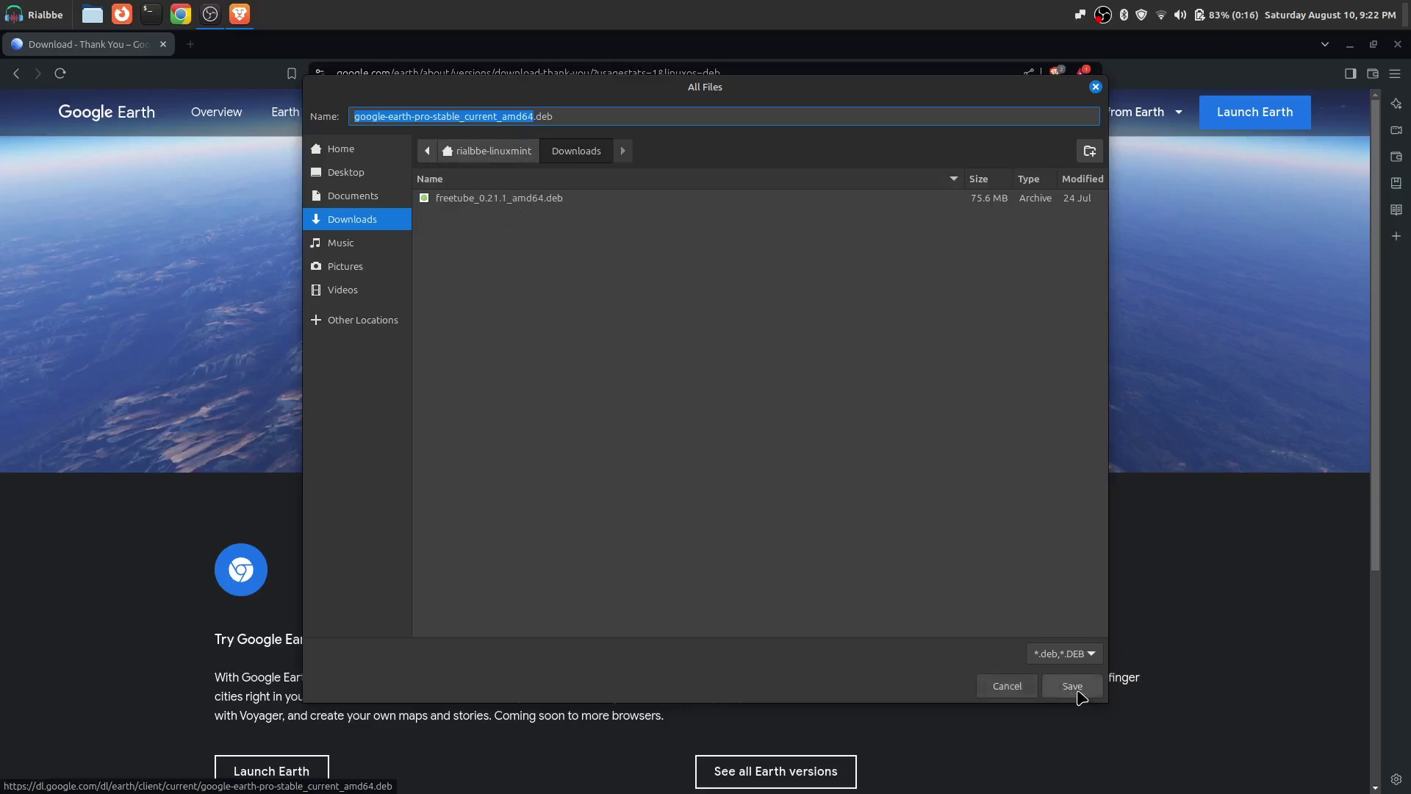
pyautogui.click(1078, 692)
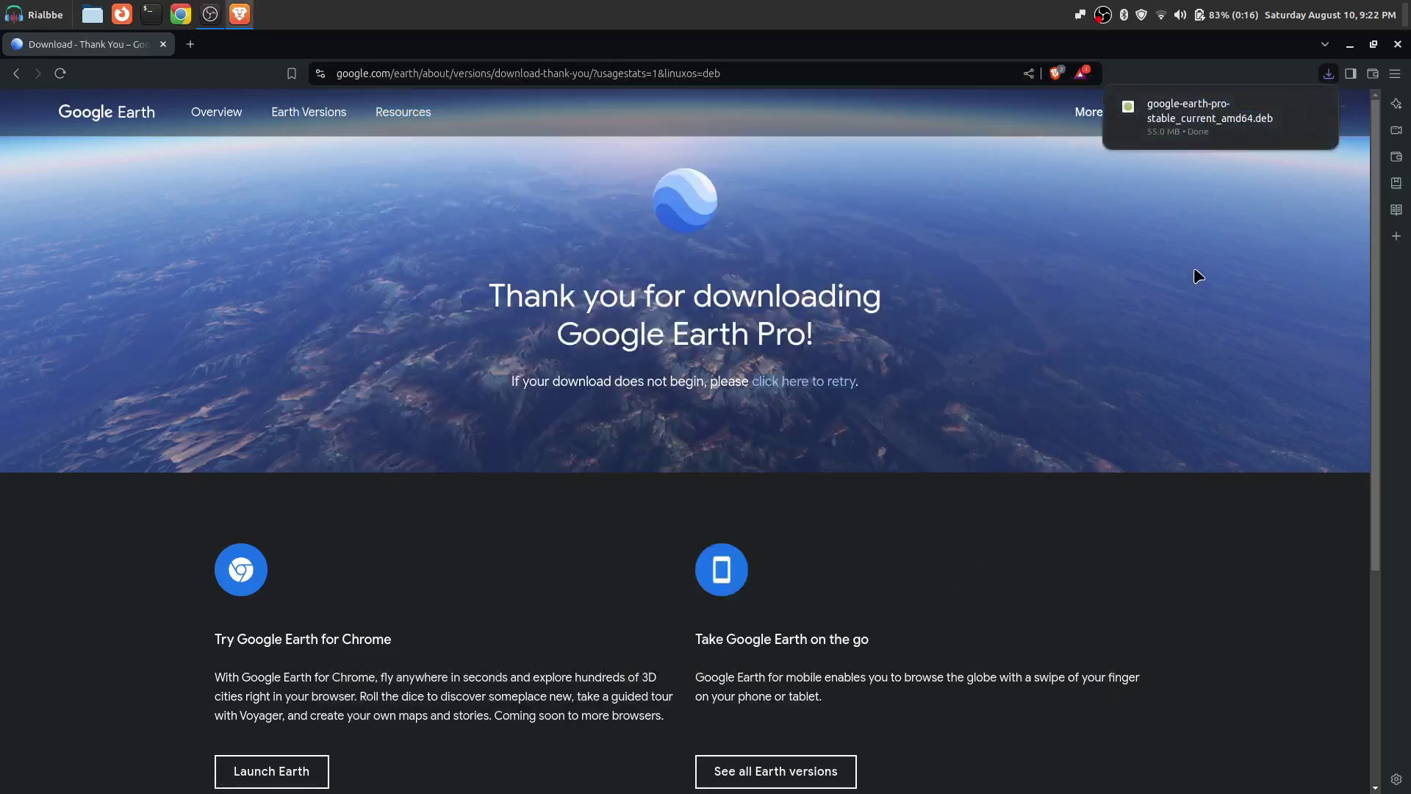
# Show the downloaded Google Earth Pro package in its folder and minimize the browser
pyautogui.moveTo(1273, 134)
pyautogui.click(1288, 107)
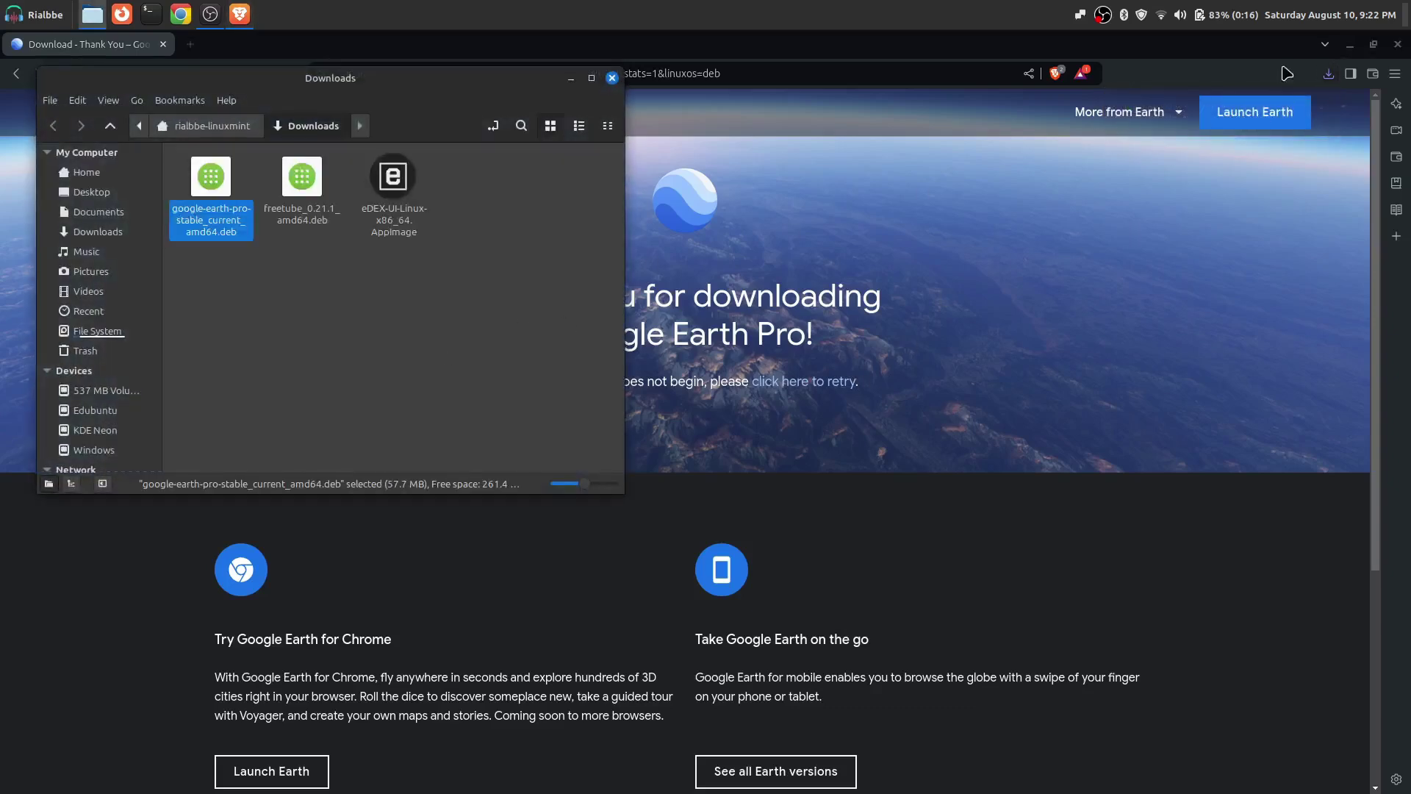
pyautogui.click(1350, 44)
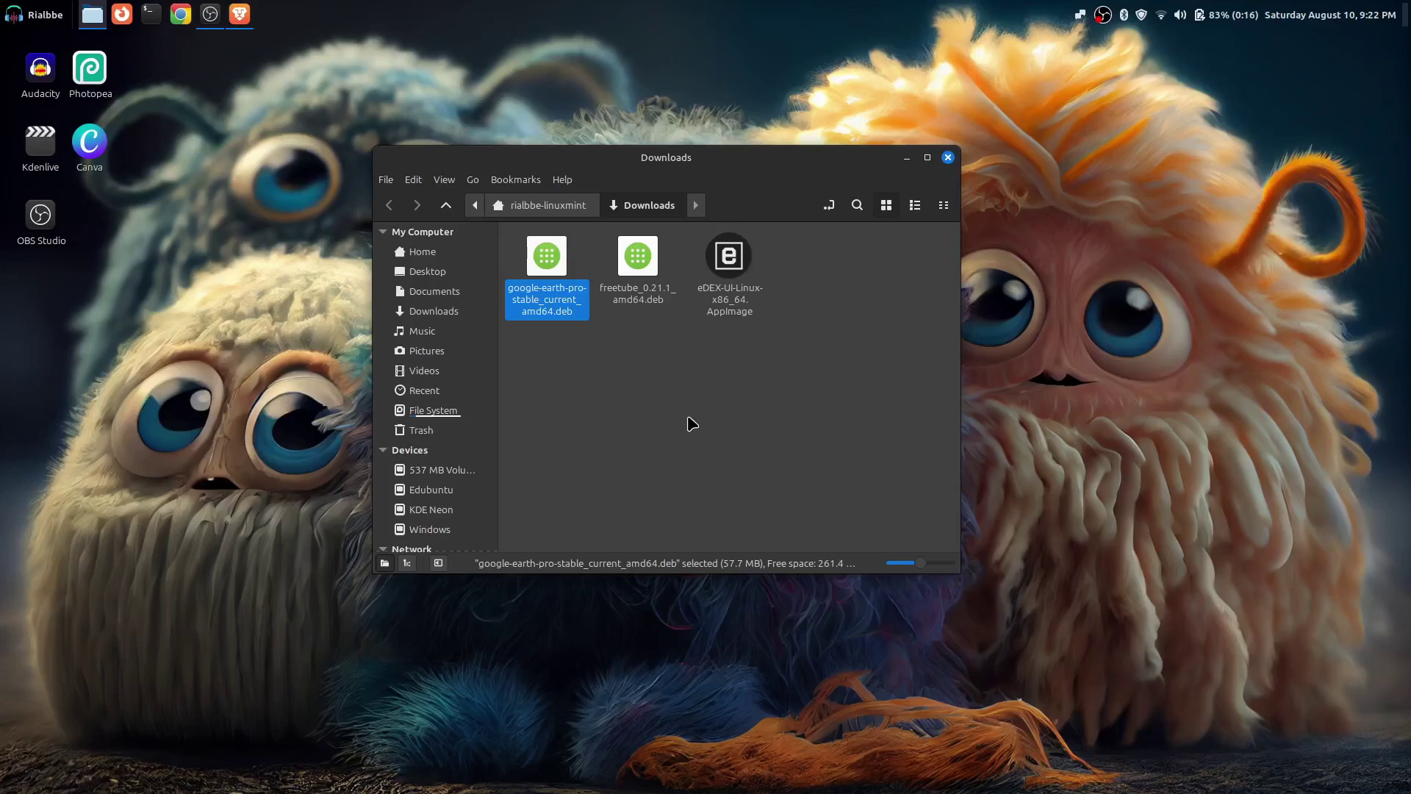
# Open google-earth-pro-stable_current_amd64.deb in the package installer, put the Downloads window away, and move the installer to mid-screen
pyautogui.doubleClick(546, 266)
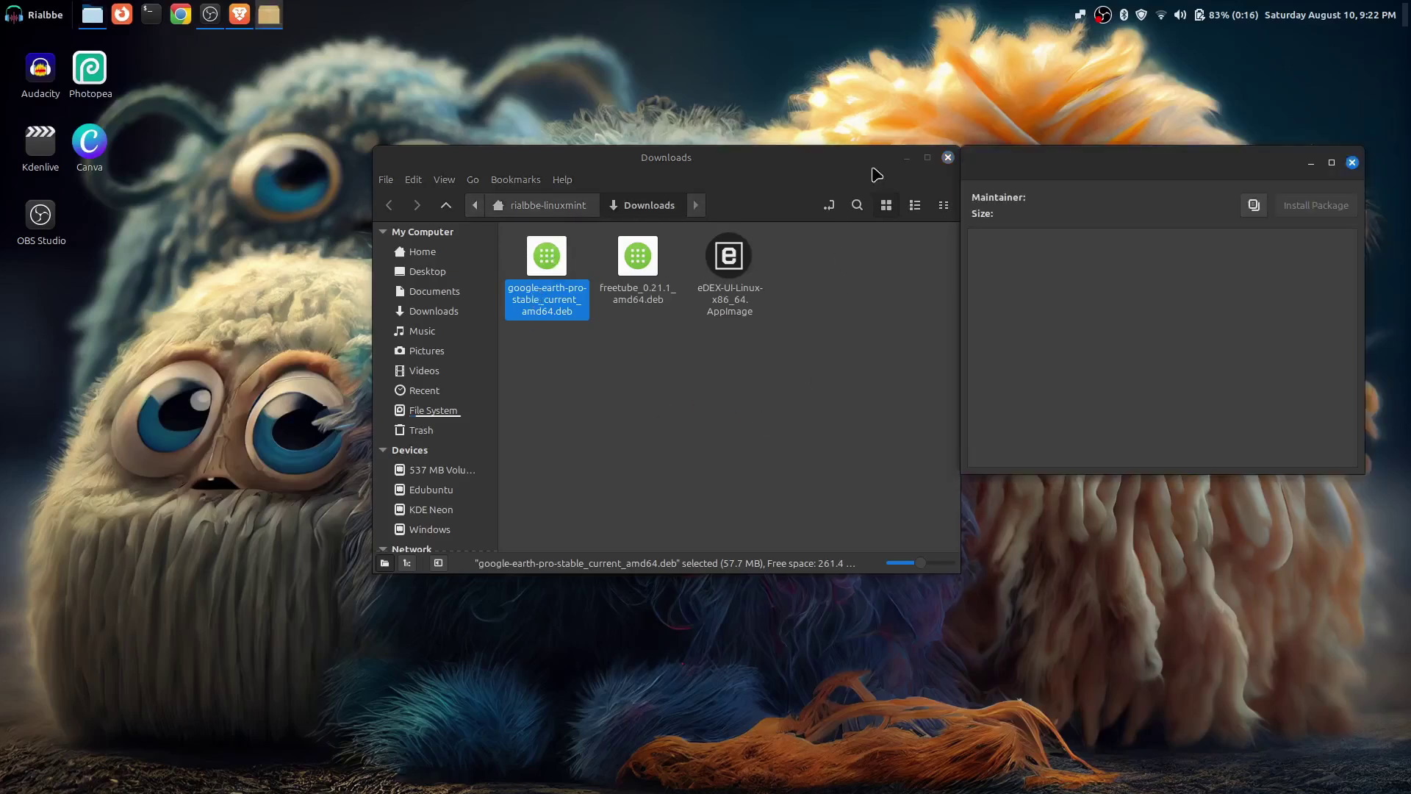
pyautogui.moveTo(871, 173); pyautogui.dragTo(691, 182)
pyautogui.moveTo(1081, 179); pyautogui.dragTo(717, 229)
pyautogui.moveTo(711, 164); pyautogui.dragTo(739, 185)
pyautogui.click(767, 185)
pyautogui.moveTo(864, 232); pyautogui.dragTo(746, 209)
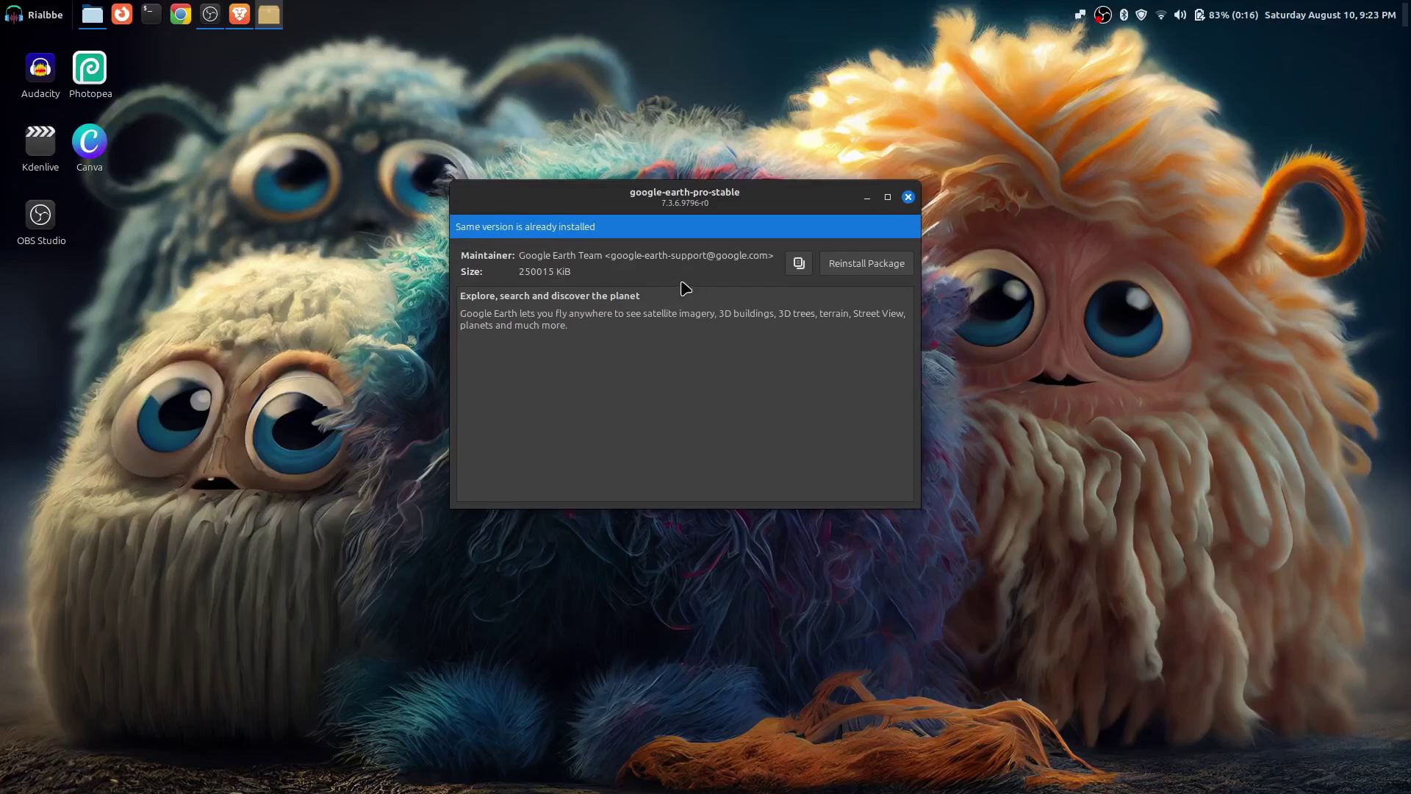
# Reinstall the google-earth-pro-stable package, authenticating with the account password, and close the package installer
pyautogui.click(866, 266)
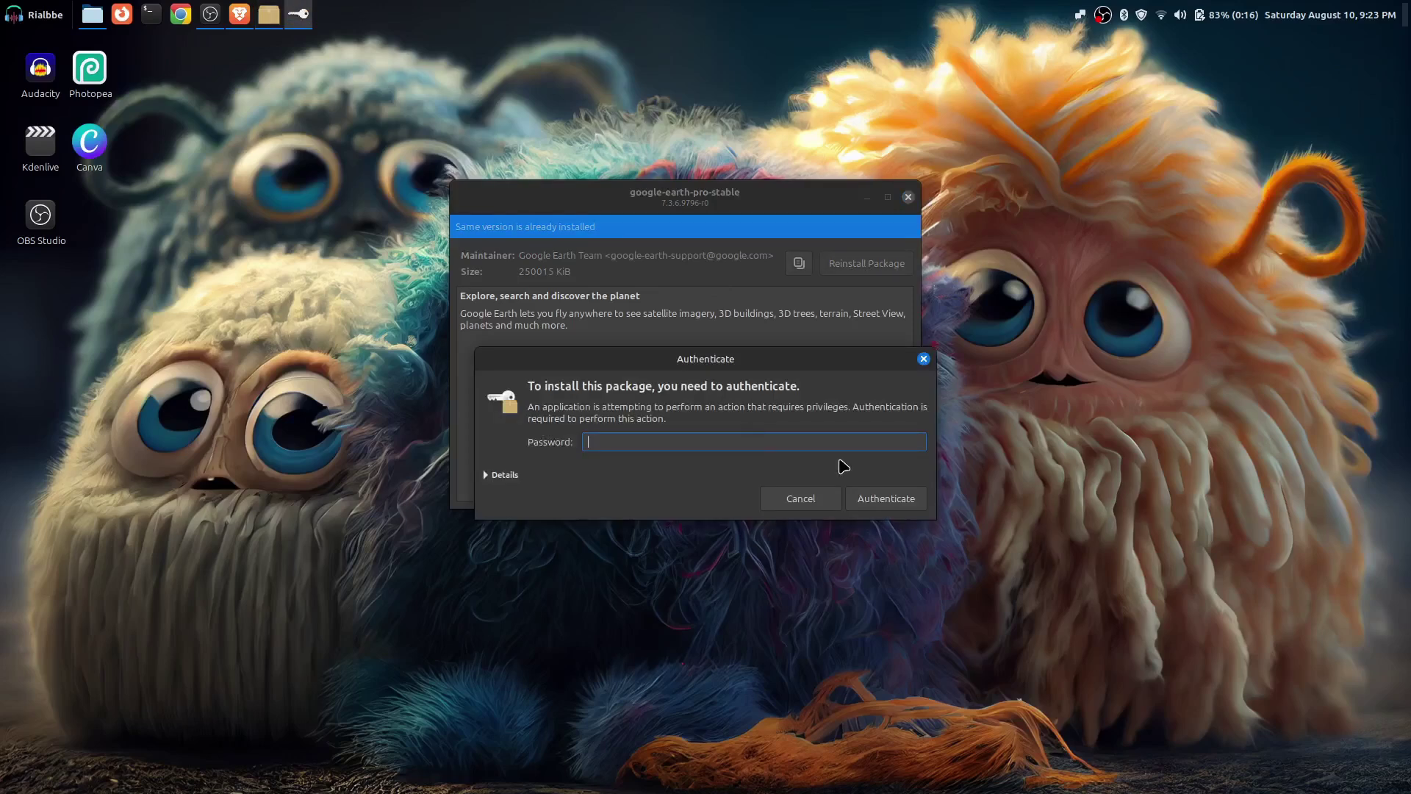
pyautogui.press('Return')
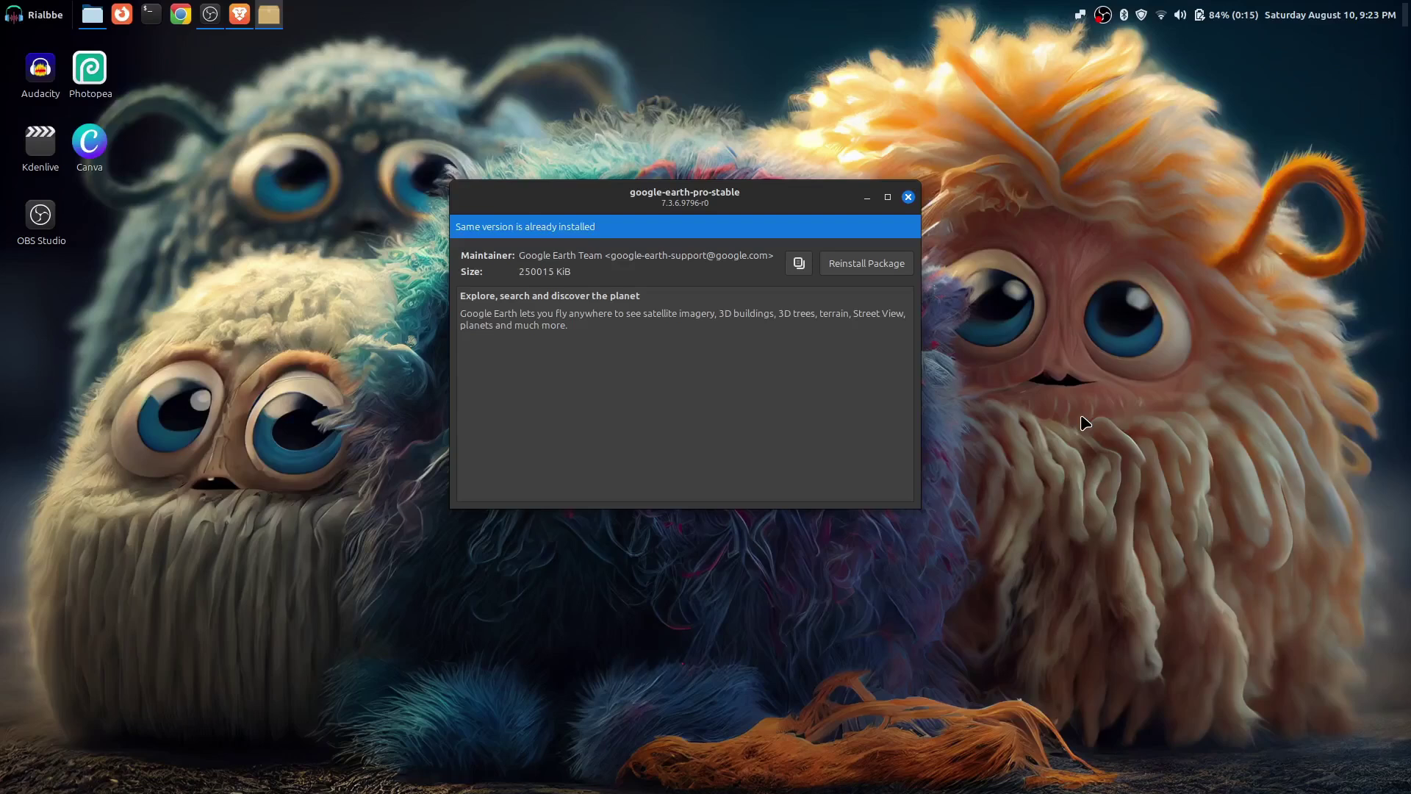
pyautogui.click(909, 197)
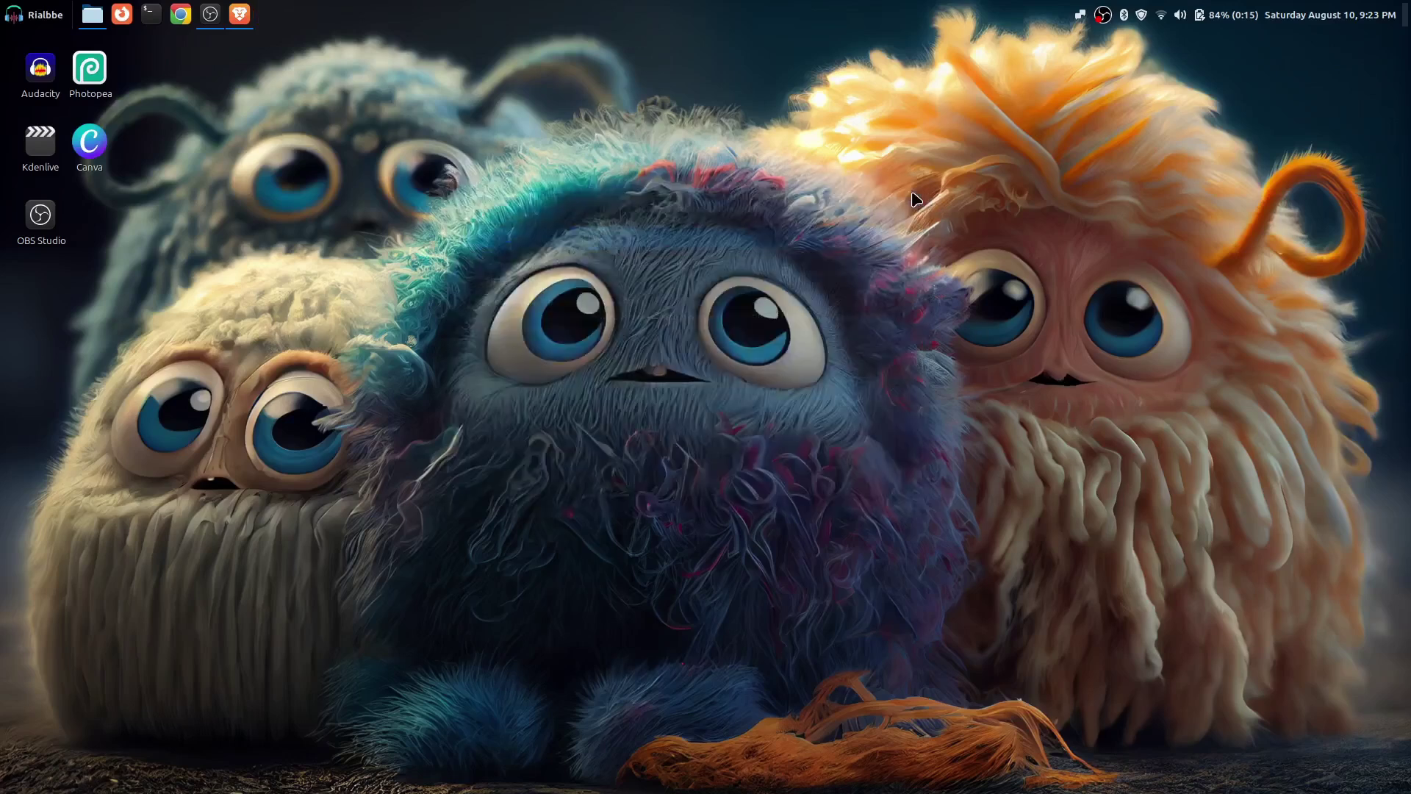
# Launch Google Earth from the Internet applications, maximize its window, and dismiss the start-up tips
pyautogui.click(47, 17)
pyautogui.moveTo(139, 200)
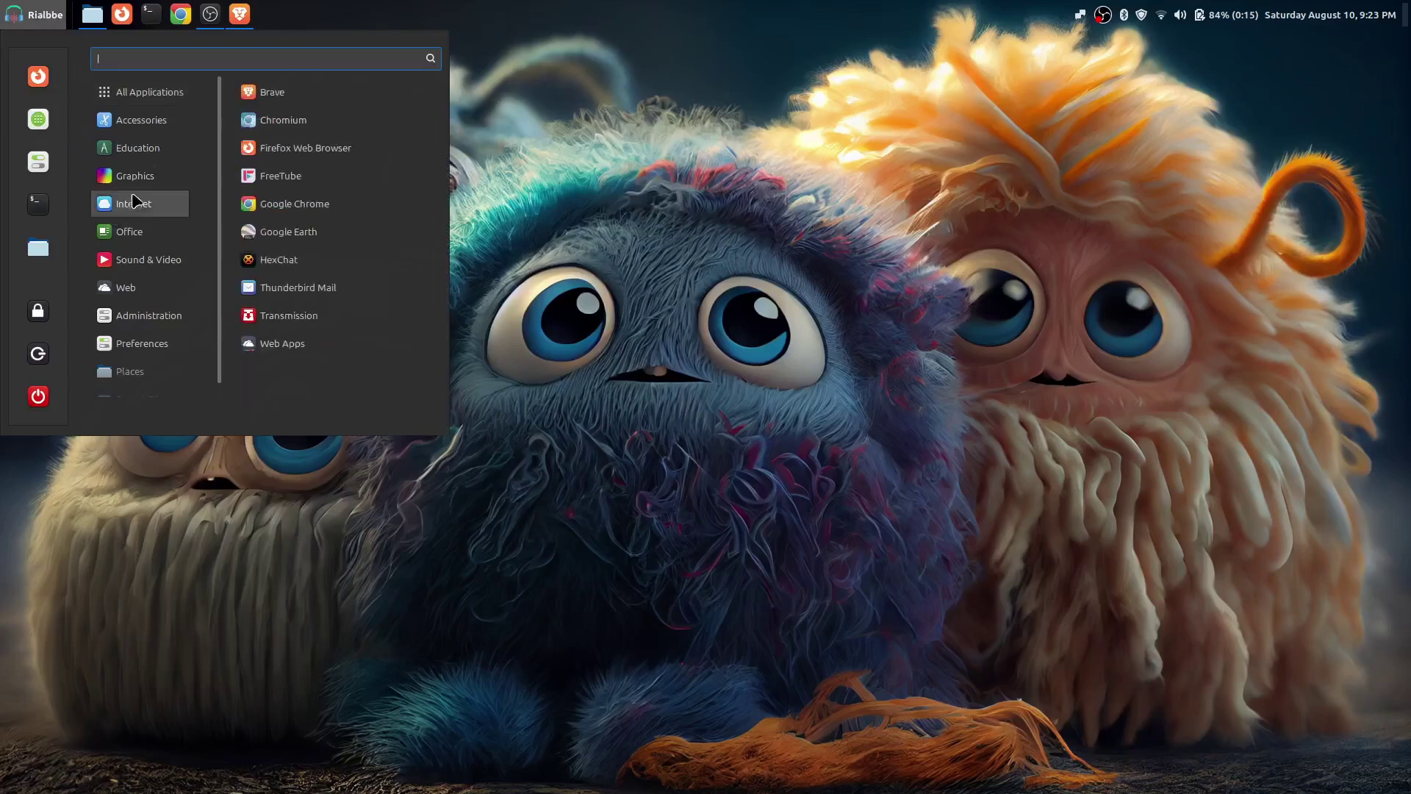
pyautogui.click(348, 243)
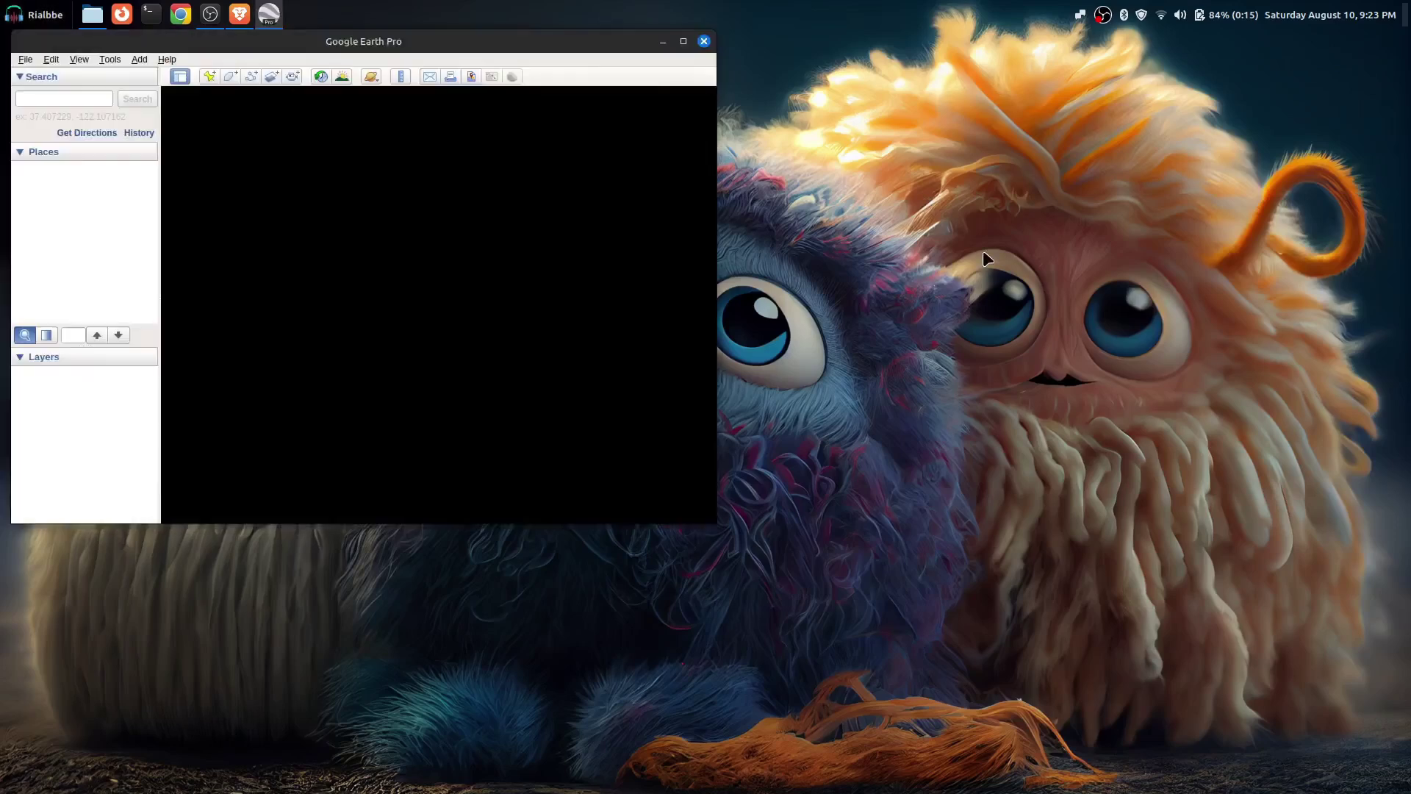
pyautogui.click(682, 42)
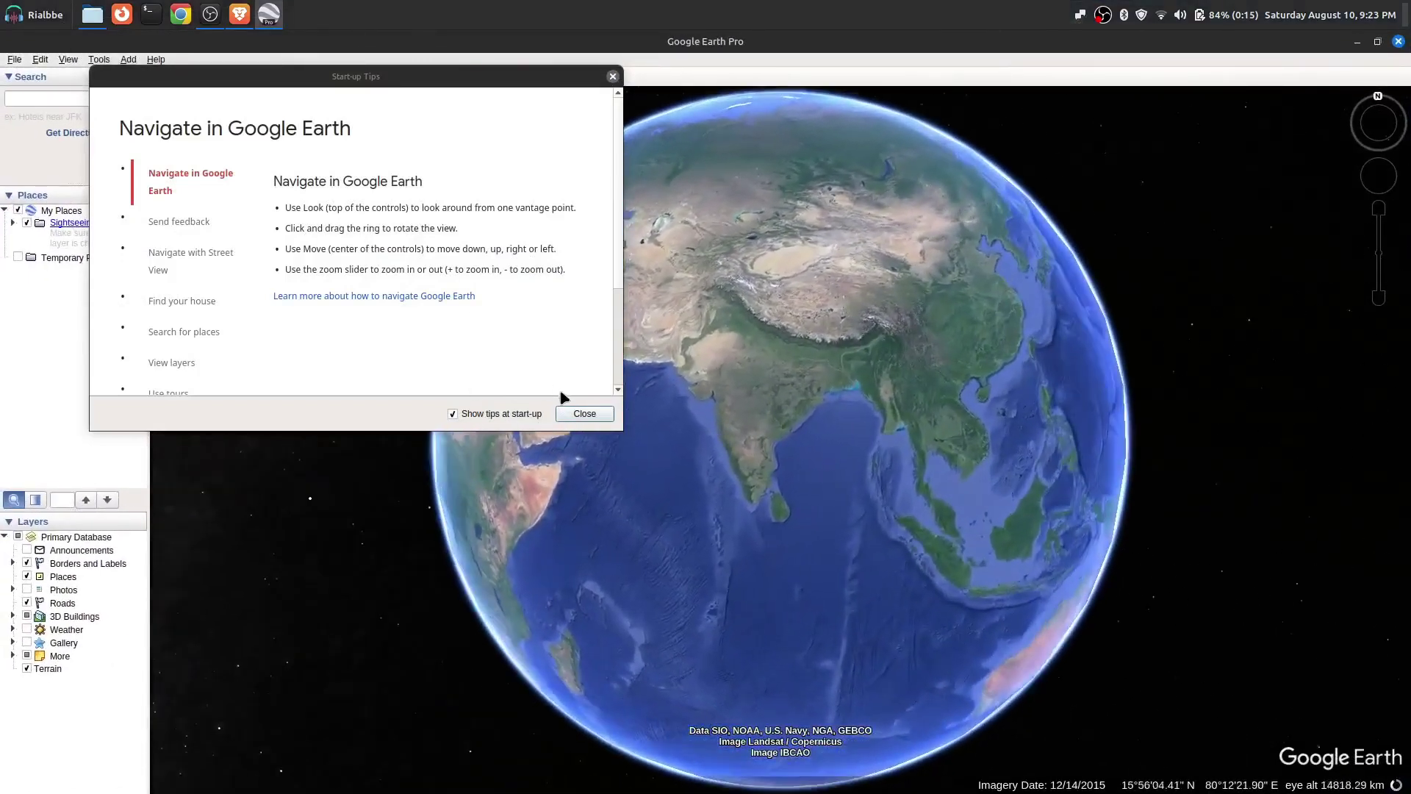
pyautogui.click(584, 415)
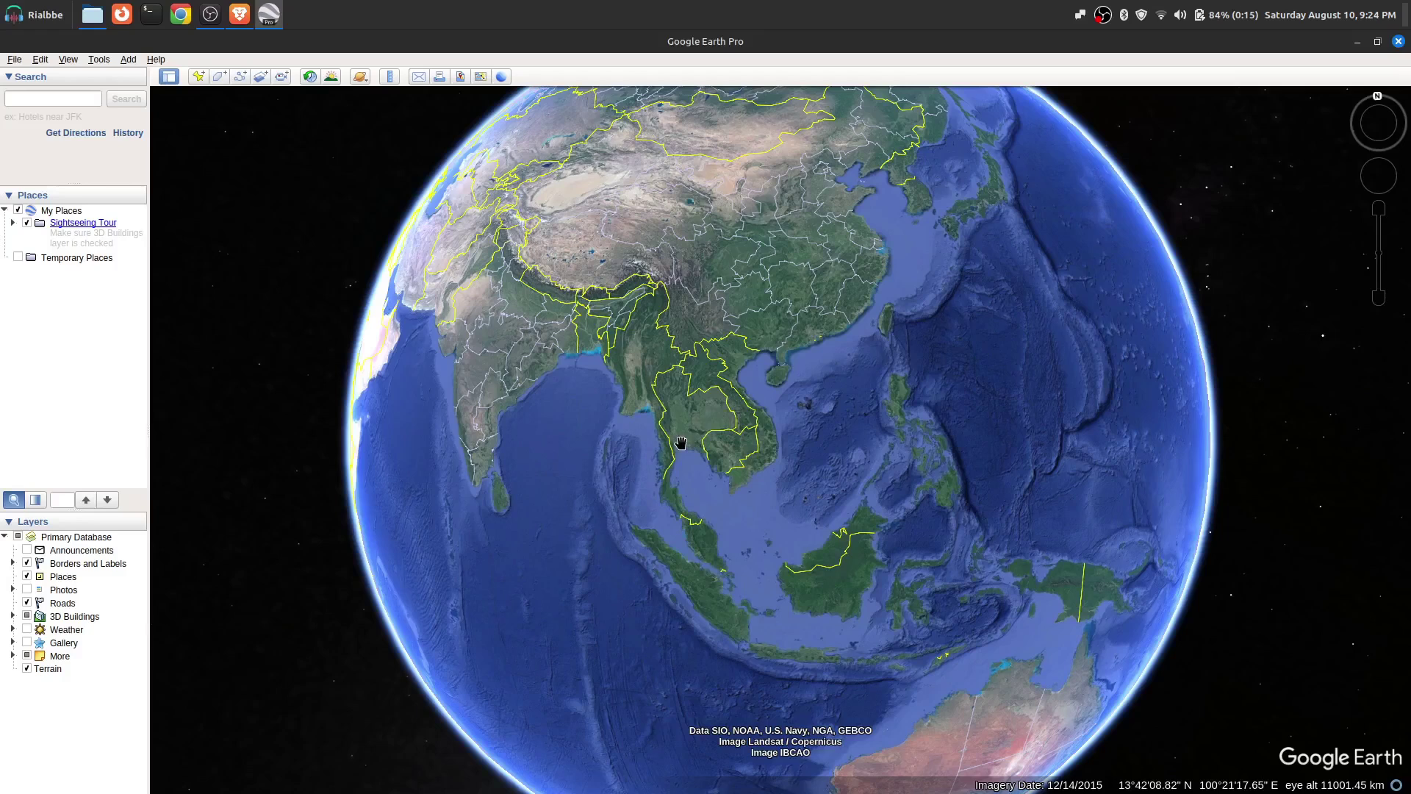
# Explore Southeast Asia on the globe, examine Khon Kaen and its surroundings up close, and close Google Earth Pro
pyautogui.moveTo(681, 443); pyautogui.dragTo(756, 412)
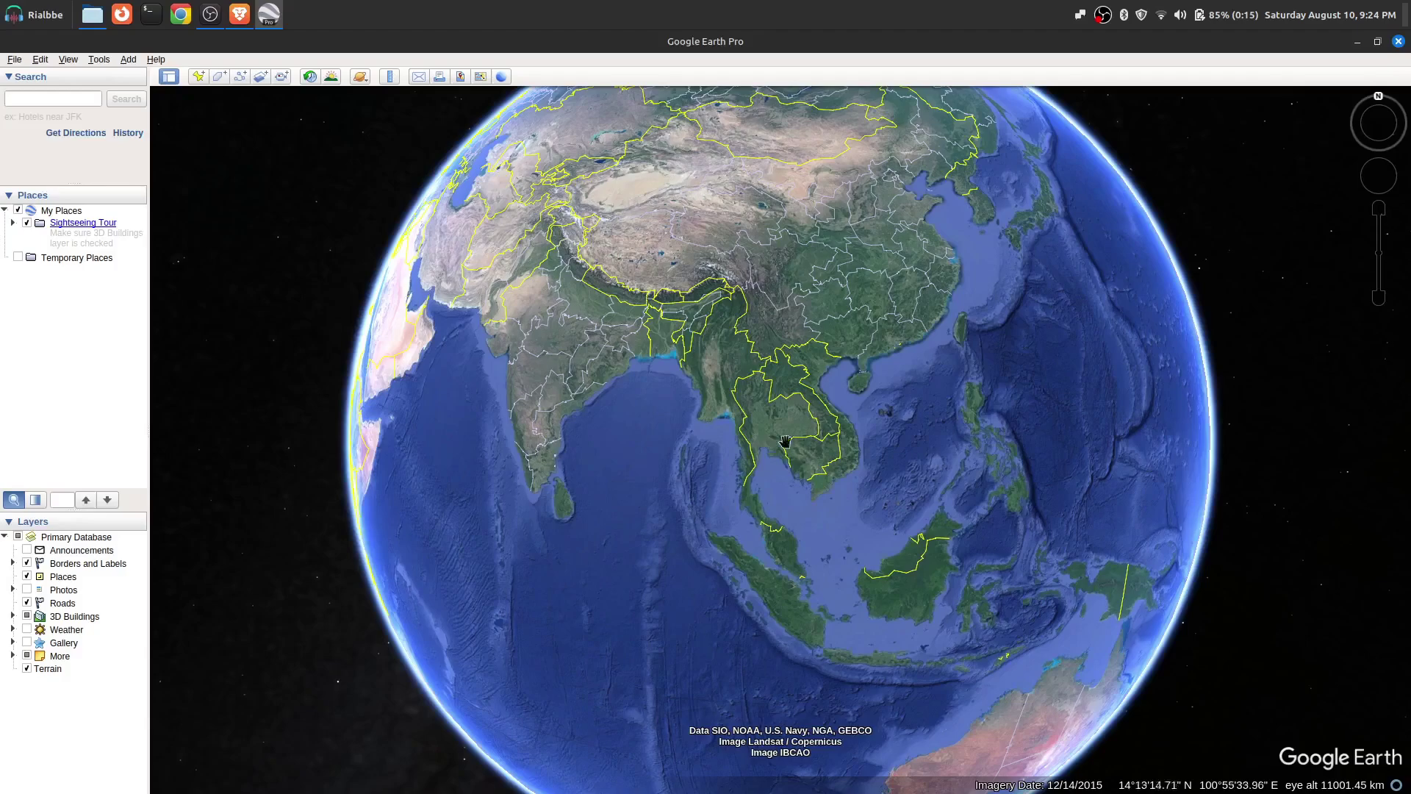
pyautogui.scroll(-5, 785, 442)
pyautogui.scroll(-5, 789, 412)
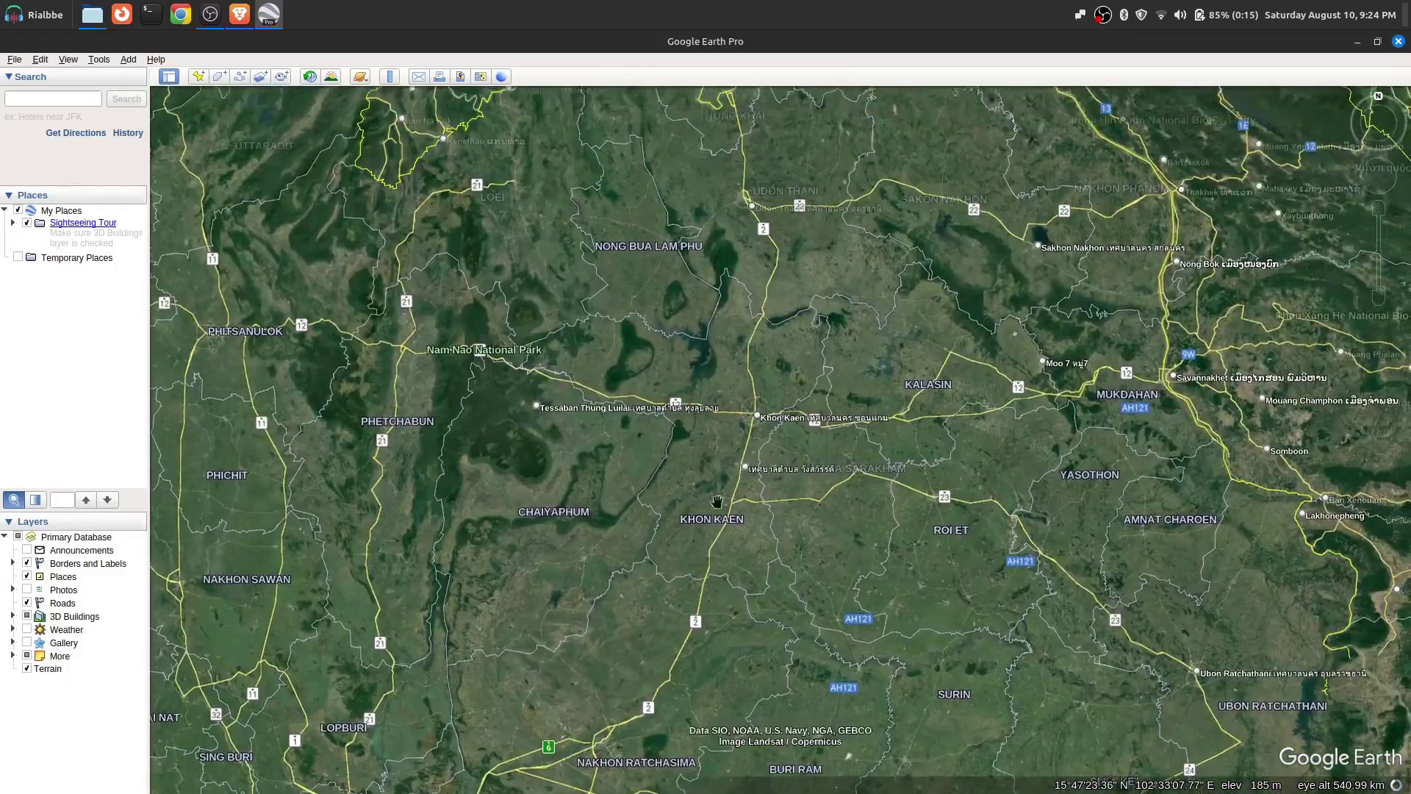
pyautogui.scroll(-5, 761, 407)
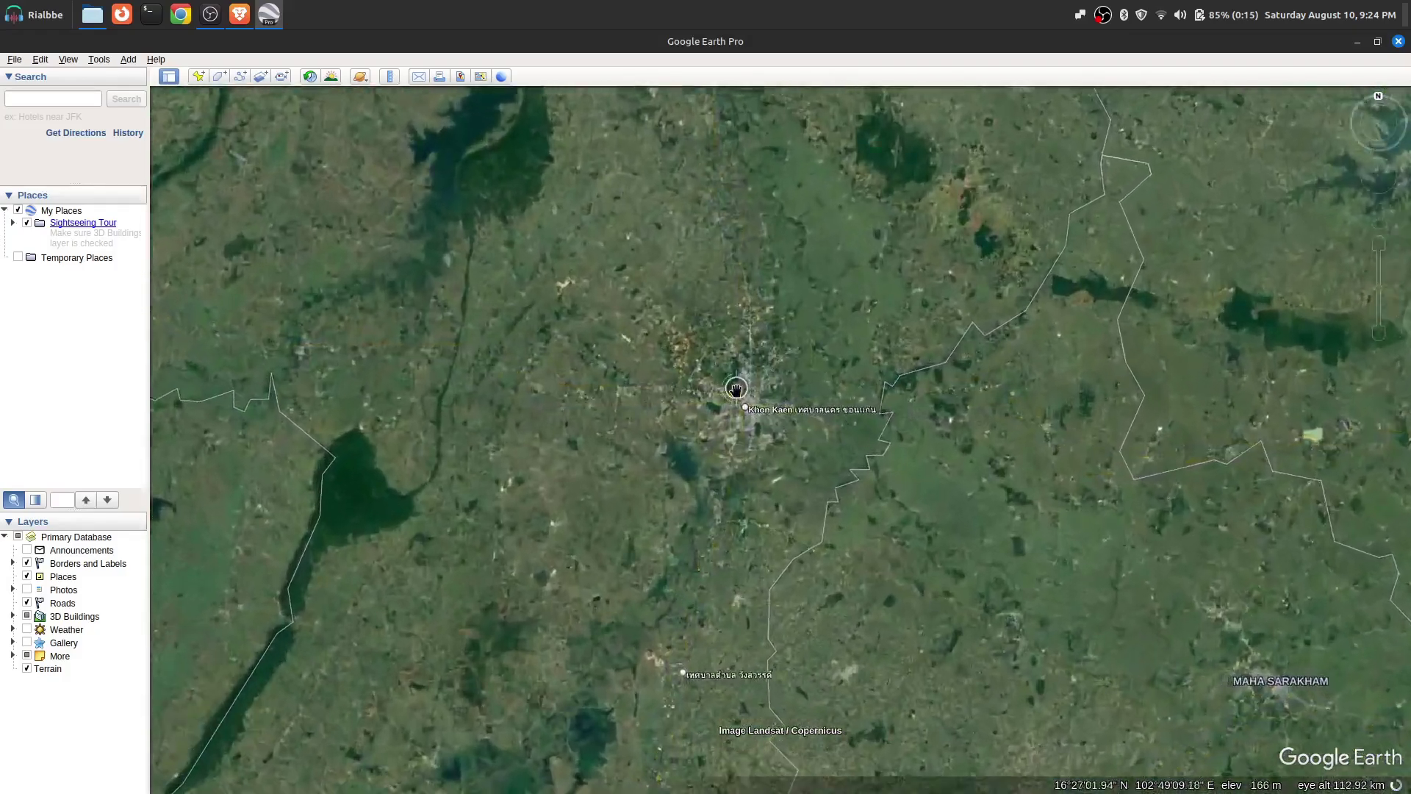
pyautogui.scroll(-5, 757, 403)
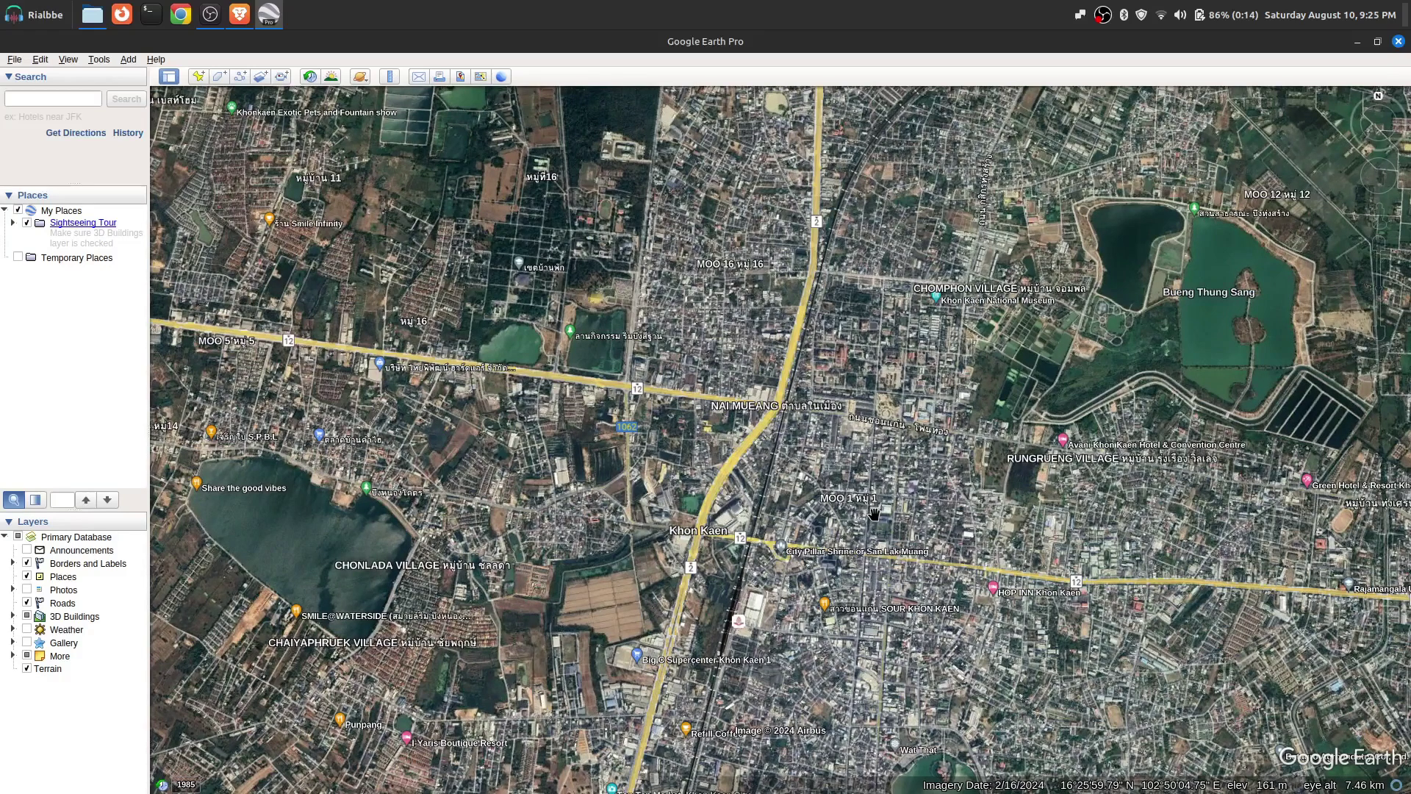
pyautogui.scroll(-5, 763, 404)
pyautogui.scroll(-5, 762, 404)
pyautogui.scroll(-2, 811, 415)
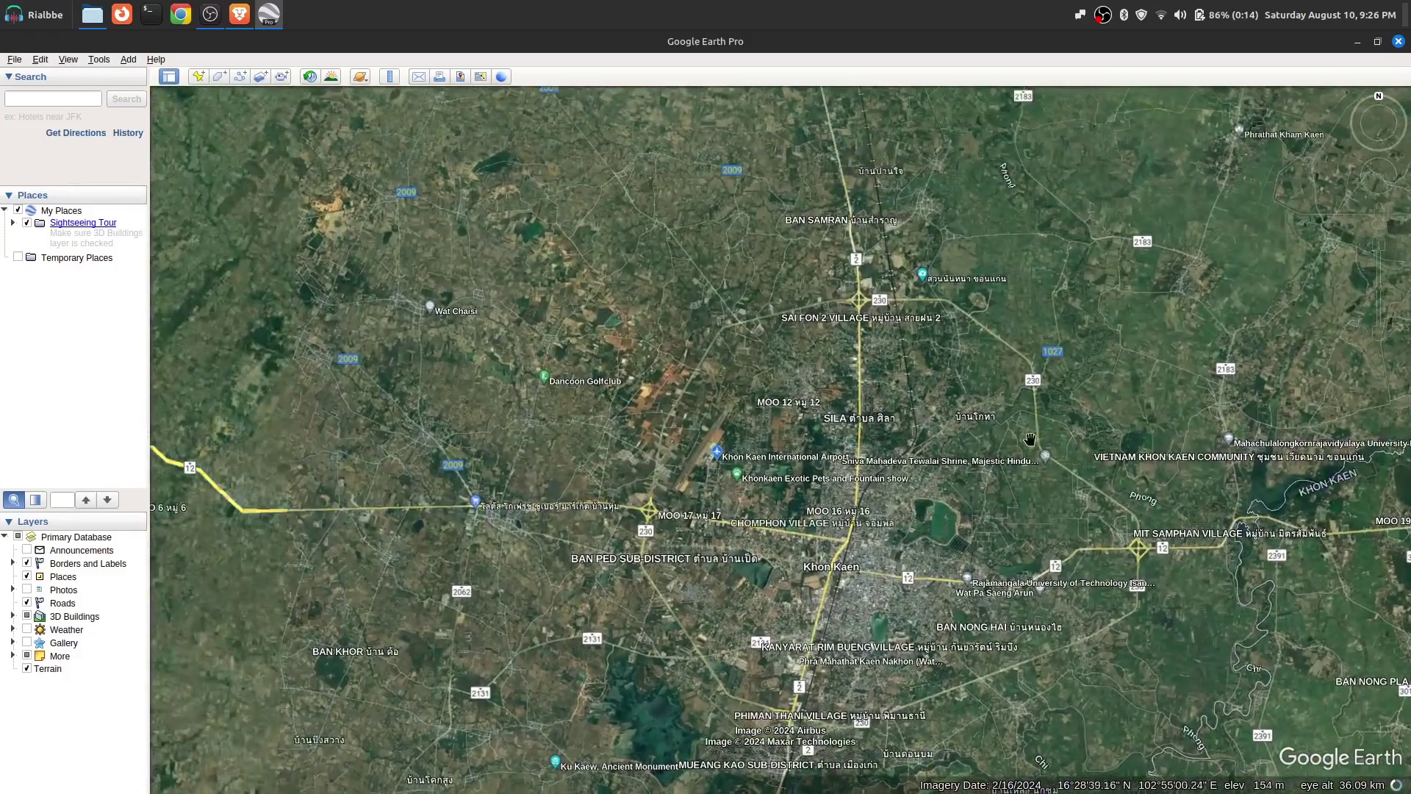
pyautogui.moveTo(1030, 438); pyautogui.dragTo(1101, 412)
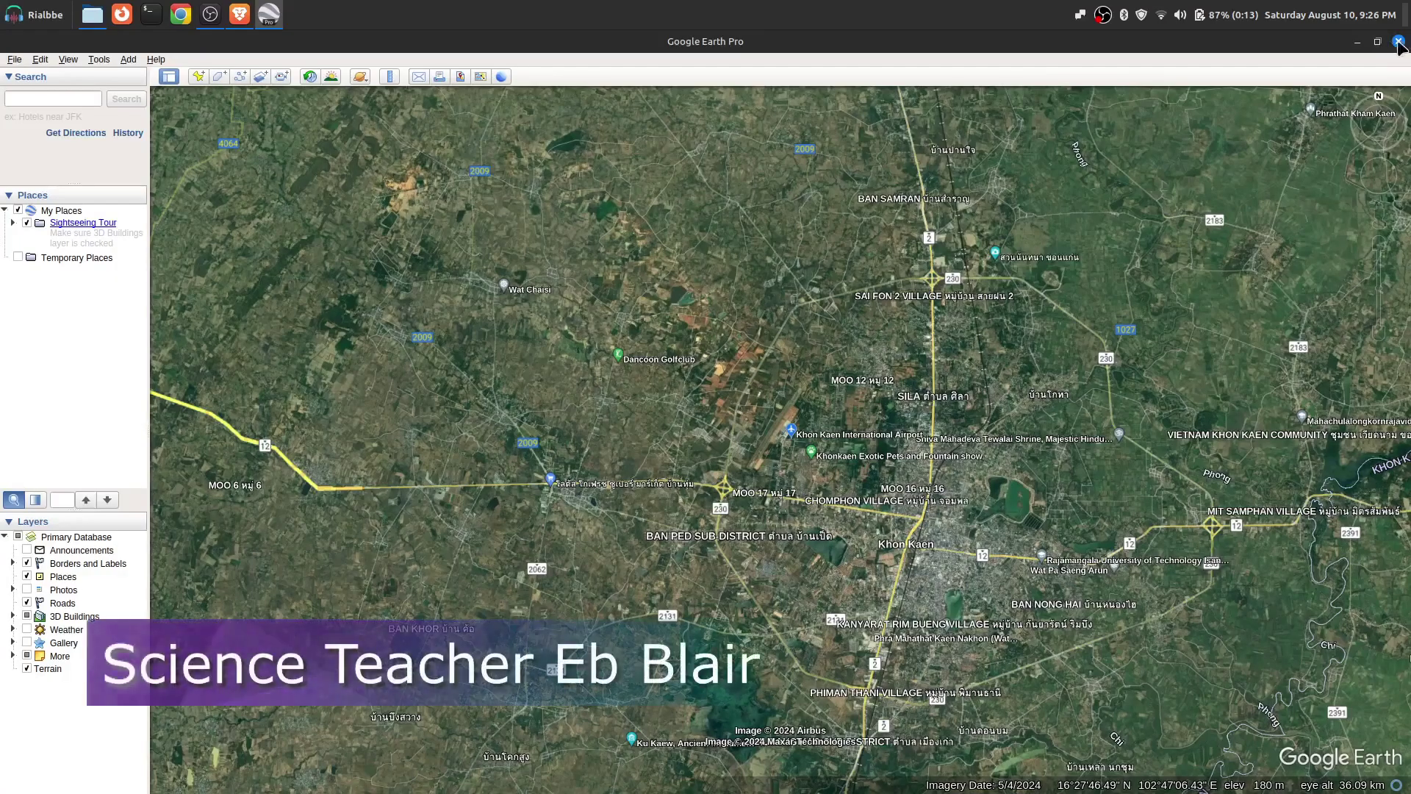
pyautogui.click(1398, 42)
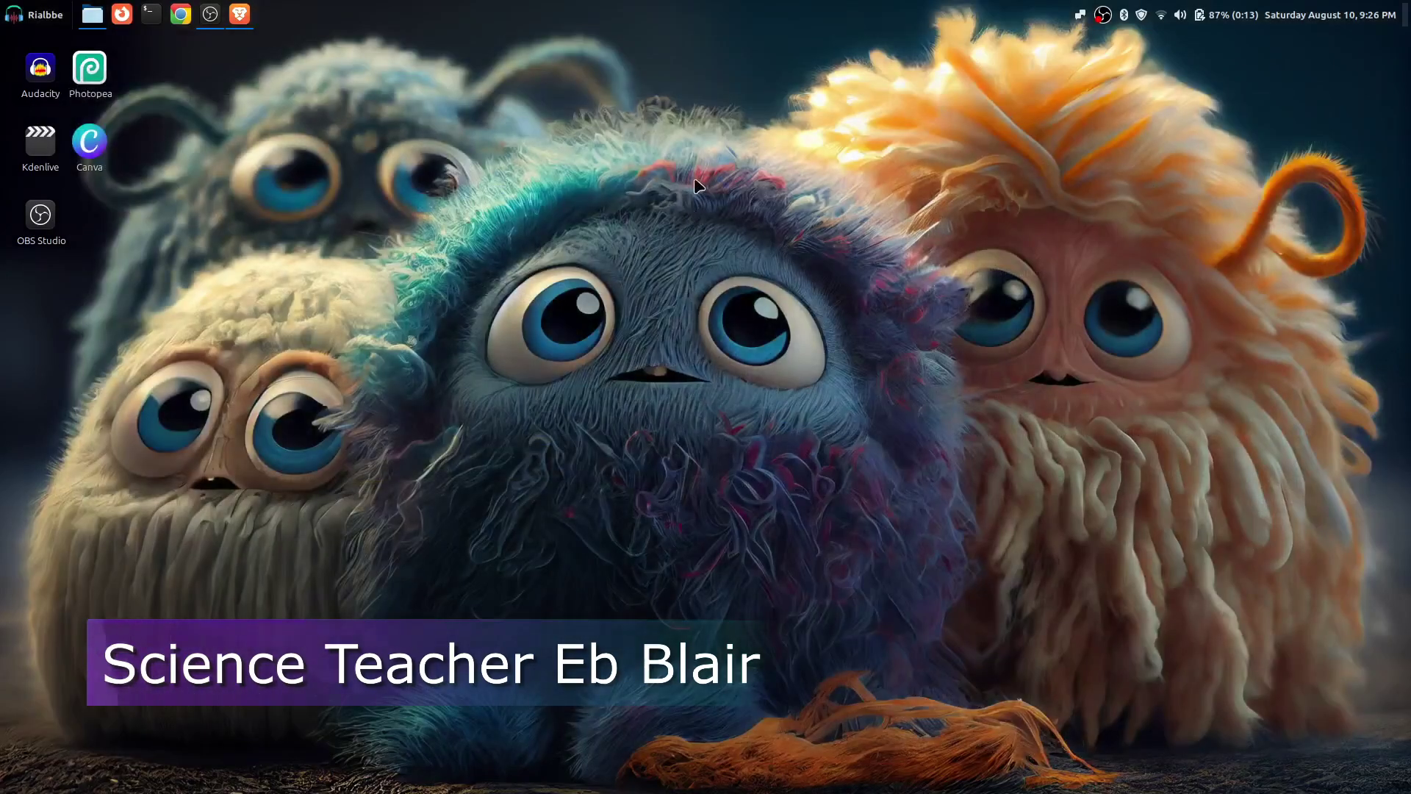